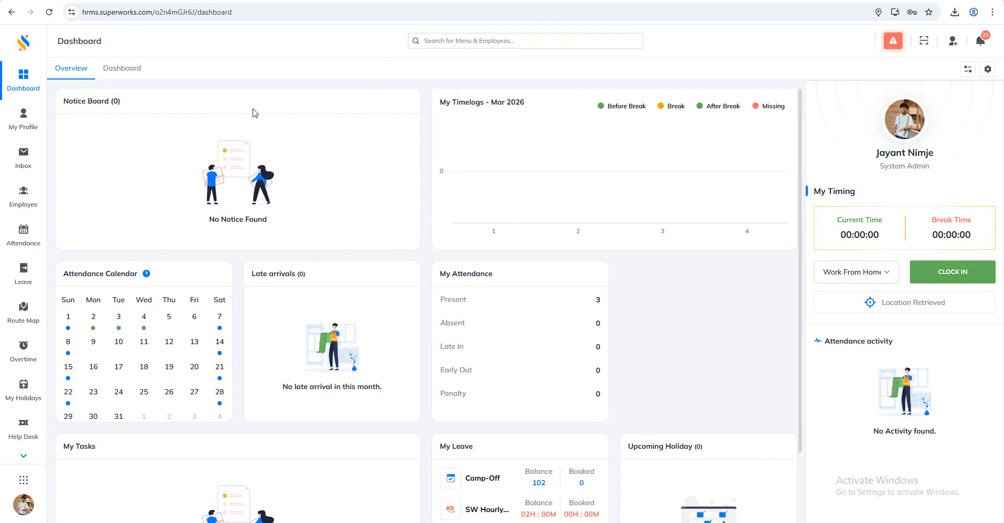
Switch to Super Payroll and open the ESIC section of the statutory component settings
{"action": "left_click", "coordinate": [24, 480]}
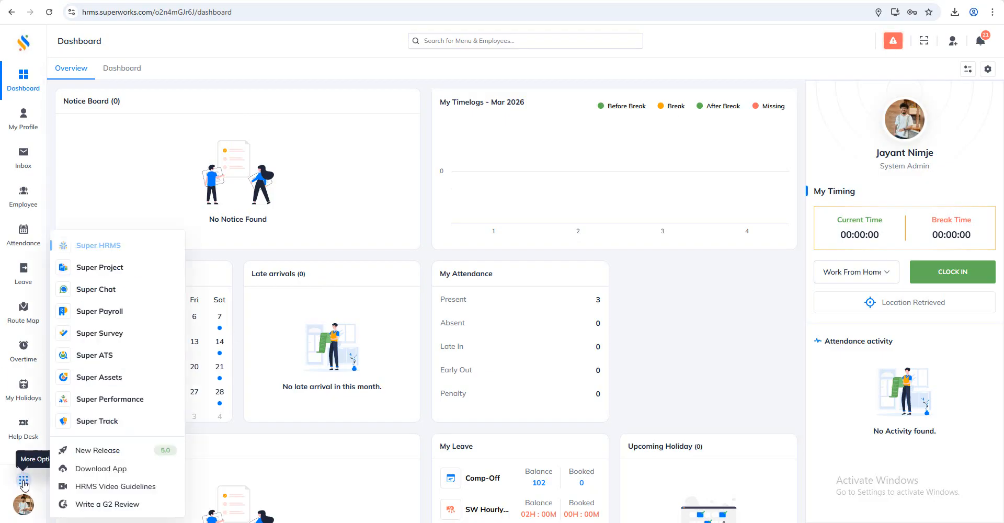
{"action": "left_click", "coordinate": [112, 311]}
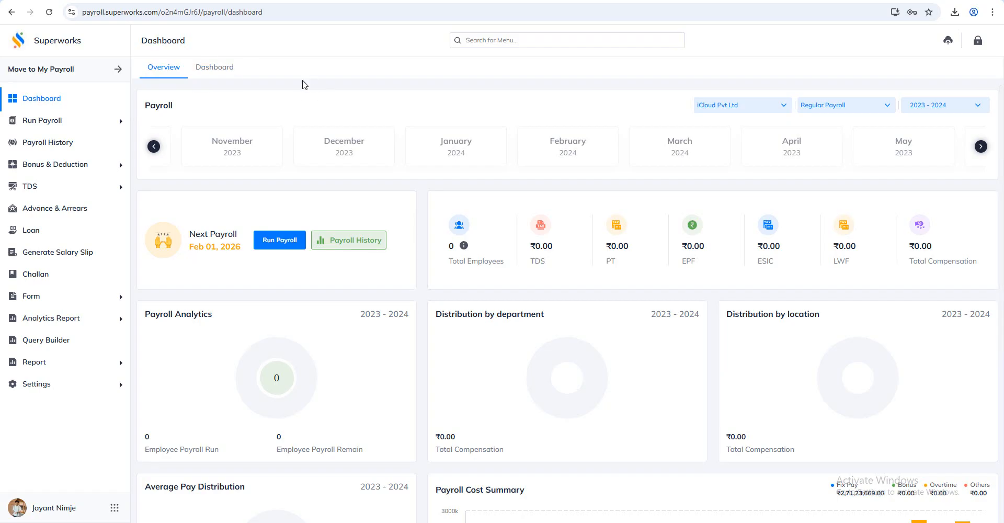
{"action": "left_click", "coordinate": [46, 387]}
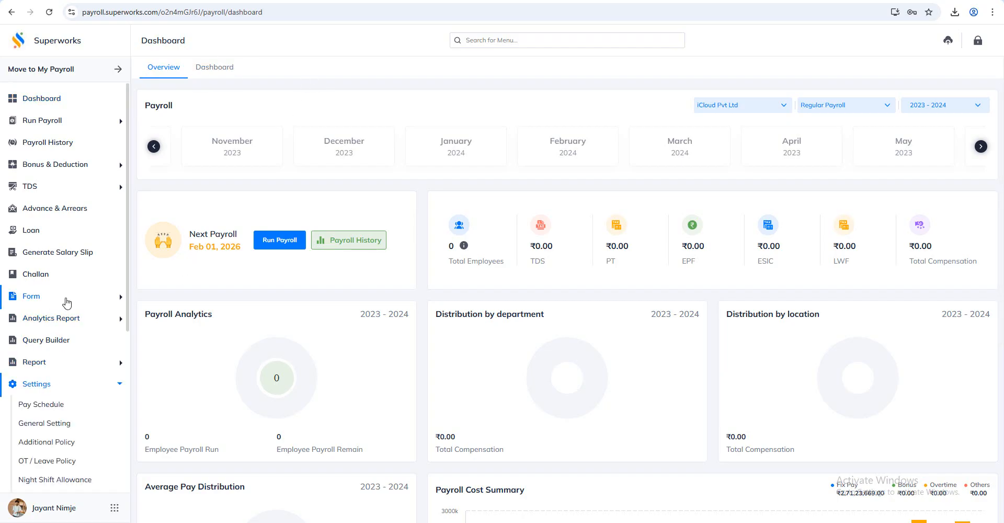
{"action": "scroll", "coordinate": [67, 314], "scroll_direction": "down", "scroll_amount": 3}
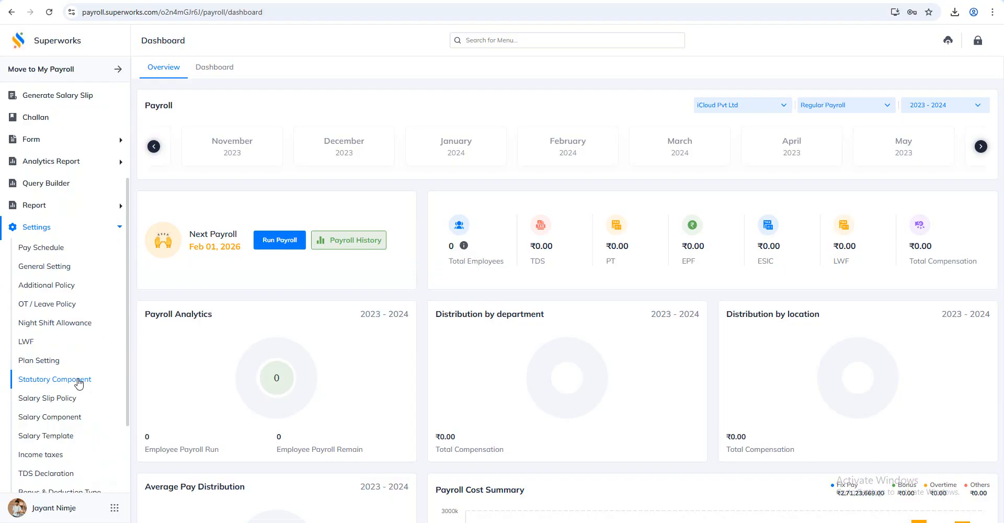
{"action": "left_click", "coordinate": [78, 380]}
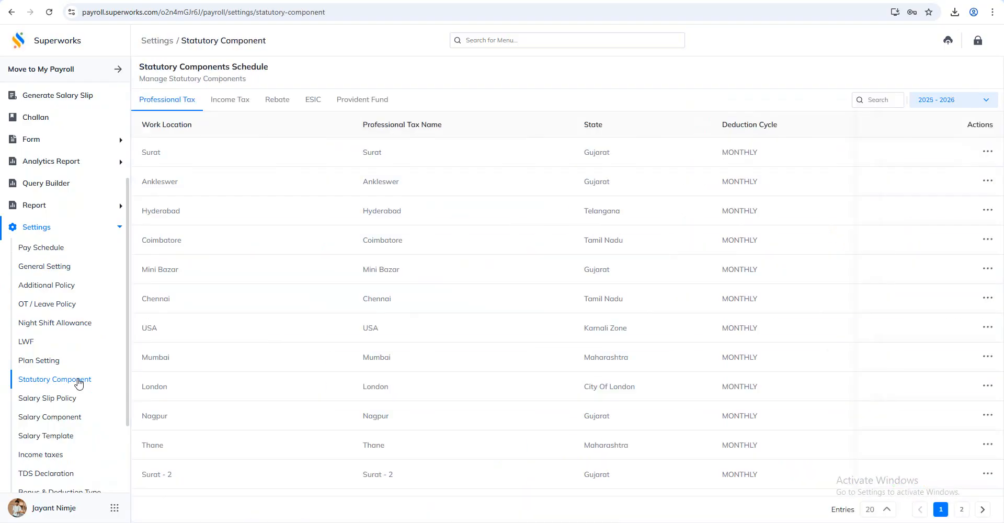
{"action": "left_click", "coordinate": [317, 103]}
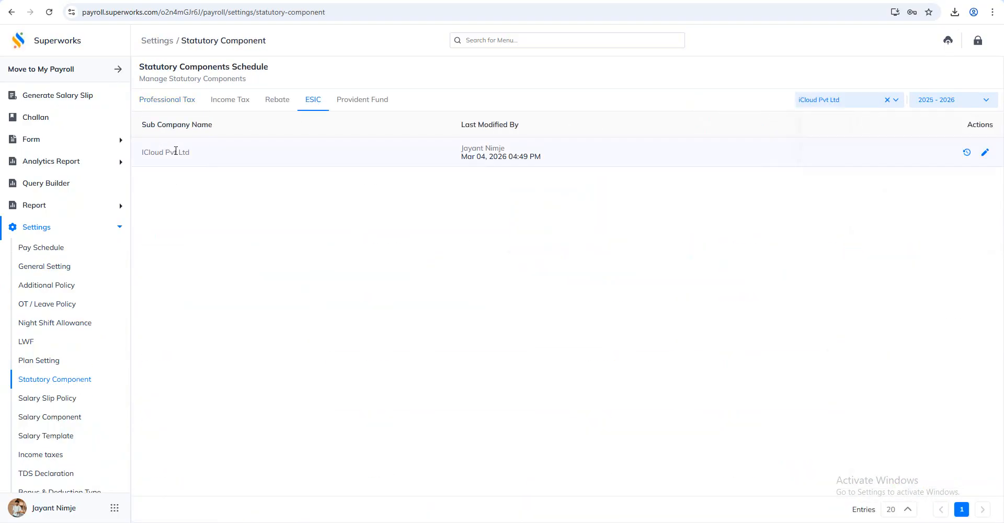
Enable ESIC Contribution on Remuneration as per ESIC Amendment Rules for iCloud Pvt Ltd, and save the ESIC settings
{"action": "left_click_drag", "start_coordinate": [202, 157], "coordinate": [139, 154]}
{"action": "left_click", "coordinate": [163, 172]}
{"action": "left_click", "coordinate": [983, 154]}
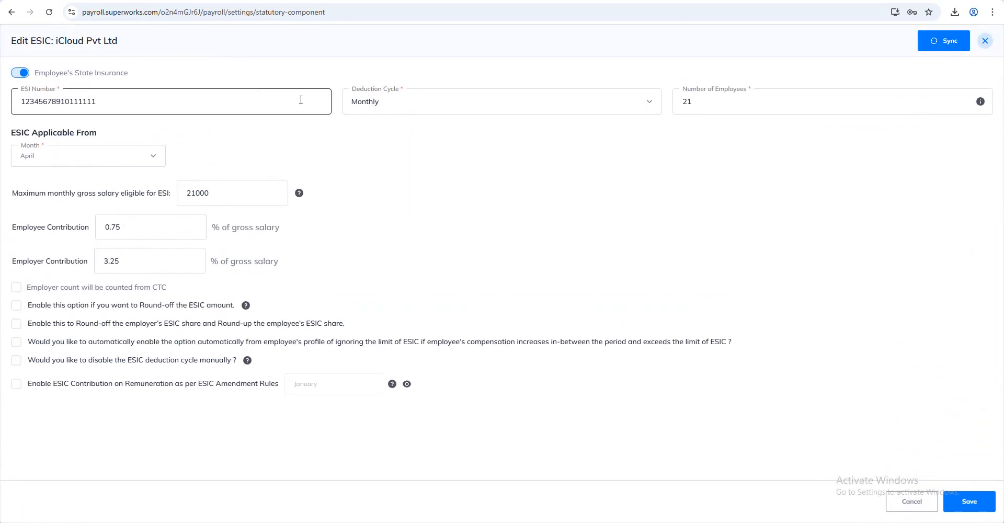
{"action": "left_click", "coordinate": [25, 387]}
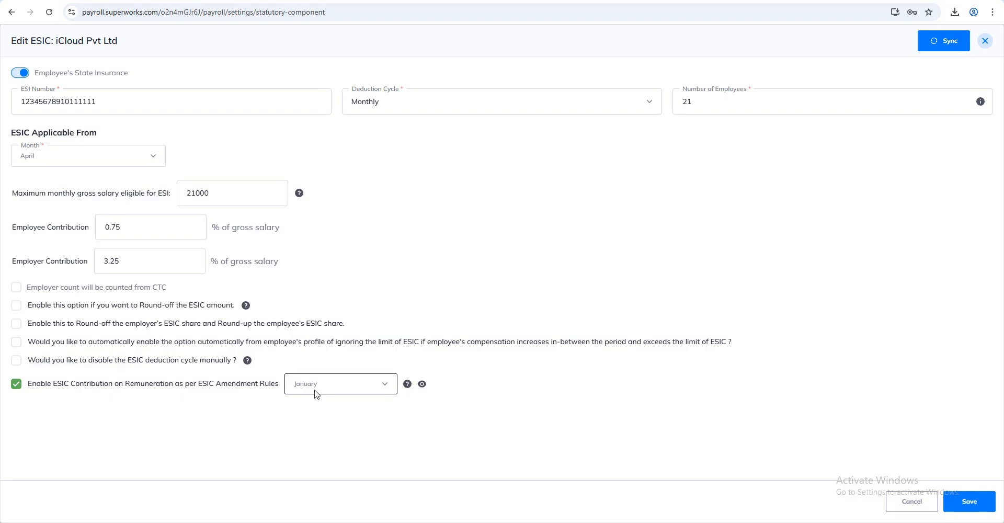
{"action": "left_click", "coordinate": [967, 502]}
{"action": "left_click", "coordinate": [538, 328]}
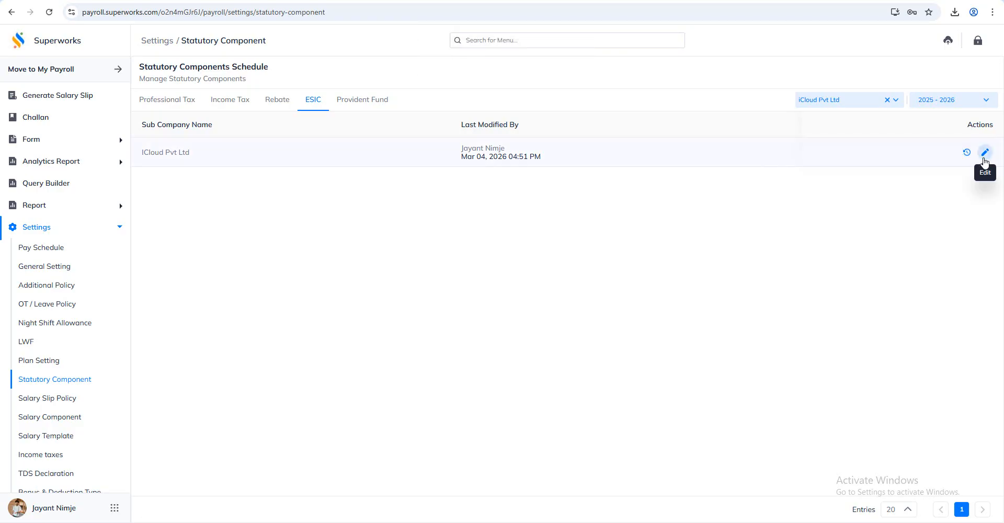
Sync iCloud Pvt Ltd's ESIC settings to all existing employees with the ESIC Amendment Rules option enabled, and save
{"action": "left_click", "coordinate": [985, 154]}
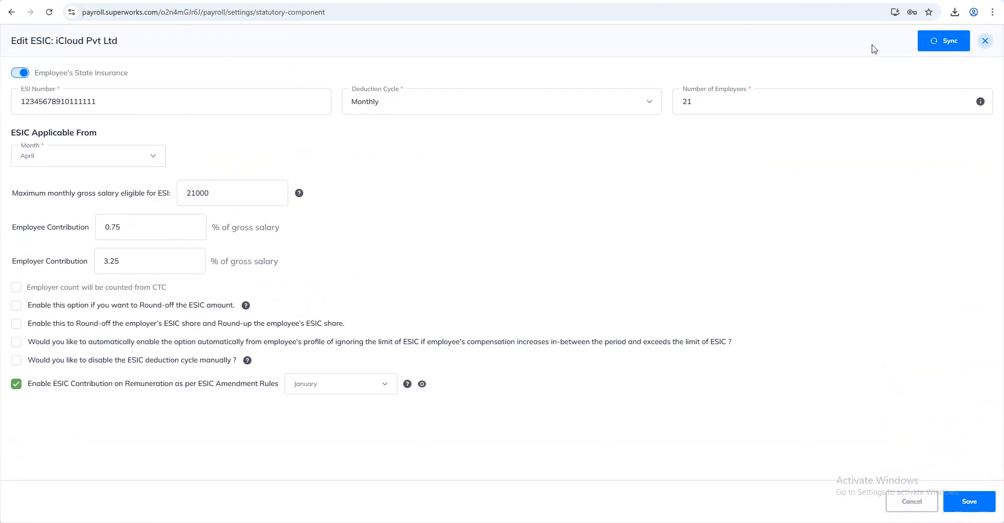
{"action": "left_click", "coordinate": [943, 42]}
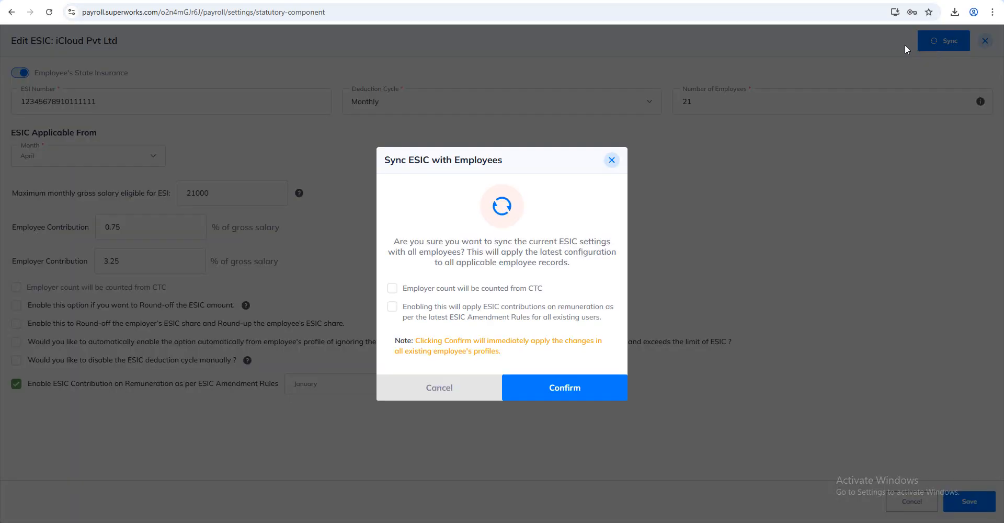
{"action": "left_click", "coordinate": [392, 308]}
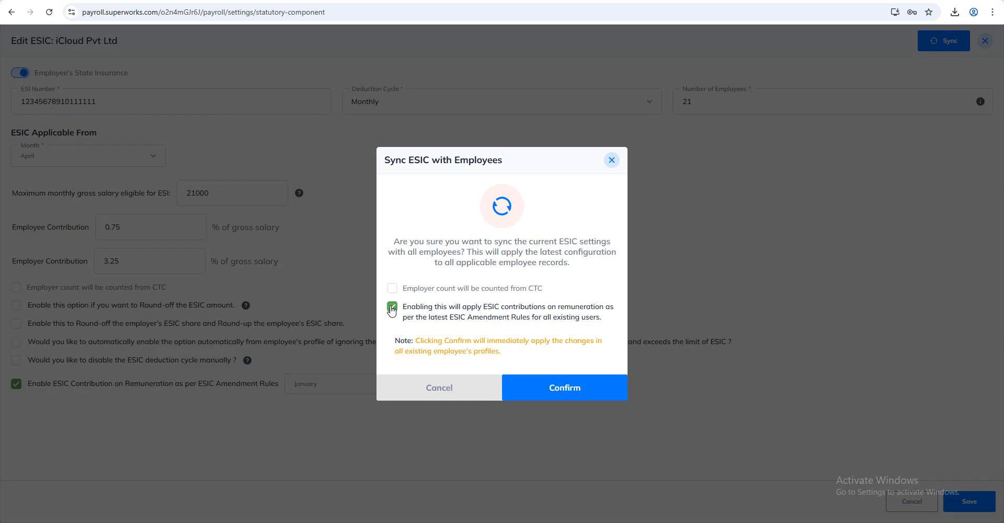
{"action": "left_click", "coordinate": [575, 397]}
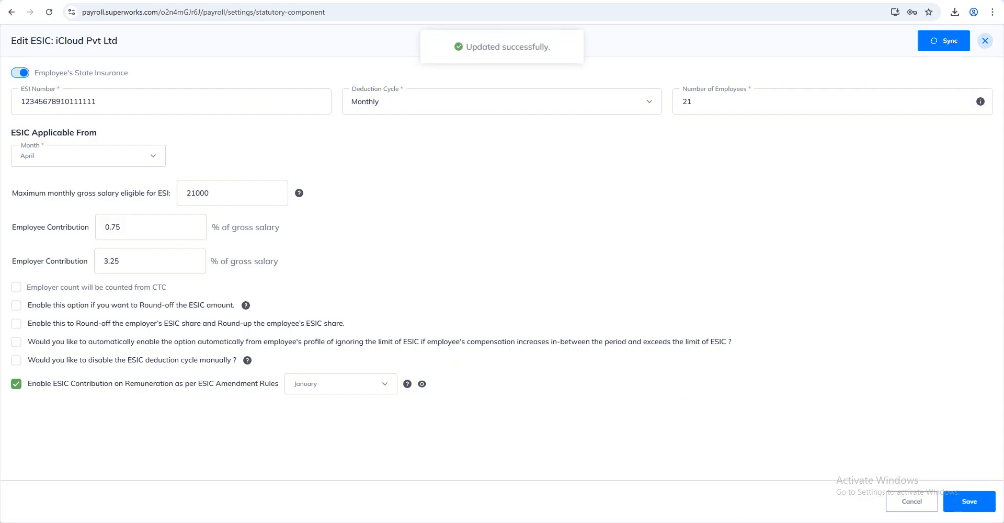
{"action": "left_click", "coordinate": [967, 502]}
{"action": "left_click", "coordinate": [563, 336]}
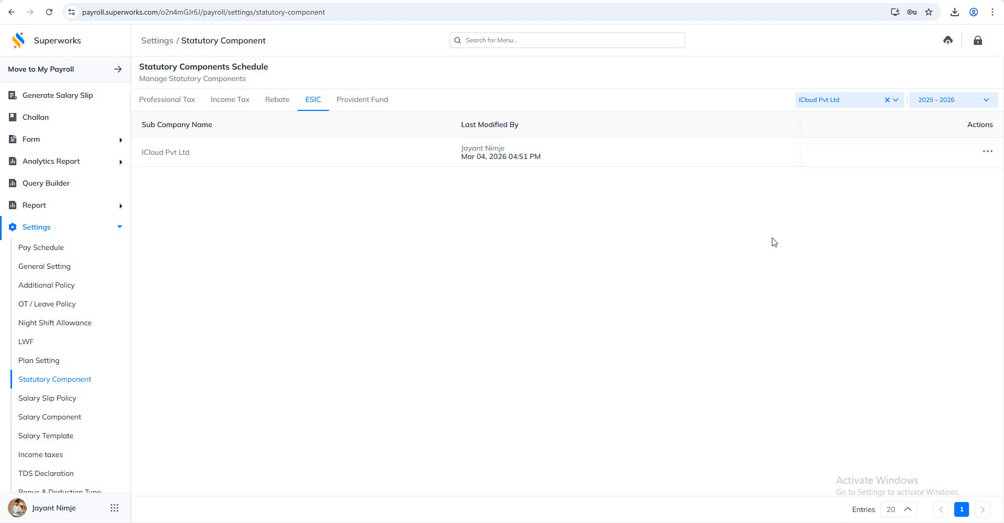
Open the employee fields import and download the import sheet for the Employee's State Insurance field
{"action": "left_click", "coordinate": [948, 40]}
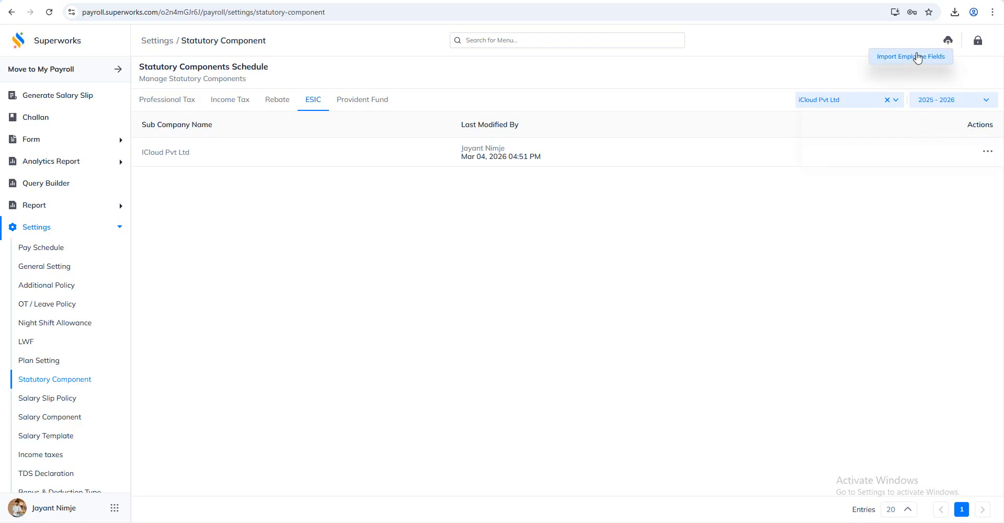
{"action": "left_click", "coordinate": [912, 57]}
{"action": "left_click", "coordinate": [815, 81]}
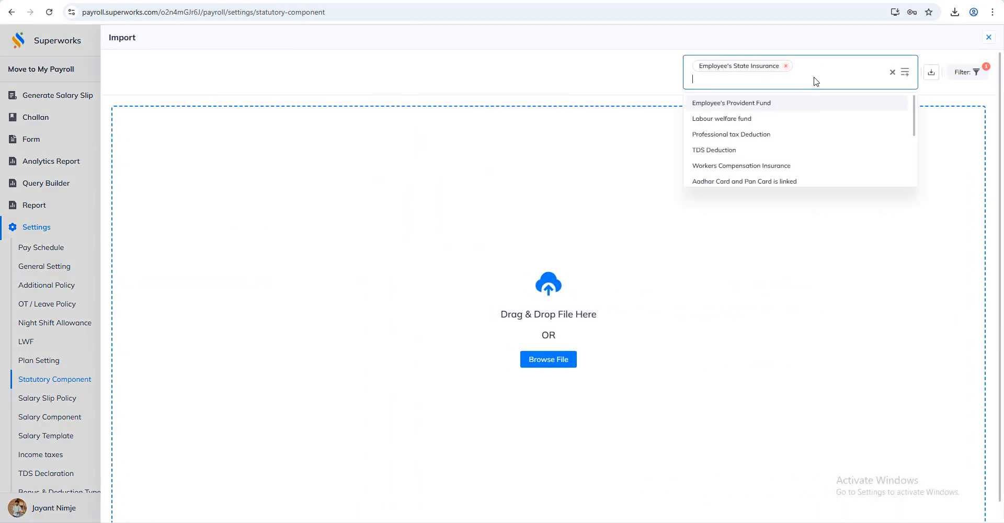
{"action": "left_click", "coordinate": [786, 66]}
{"action": "left_click", "coordinate": [777, 110]}
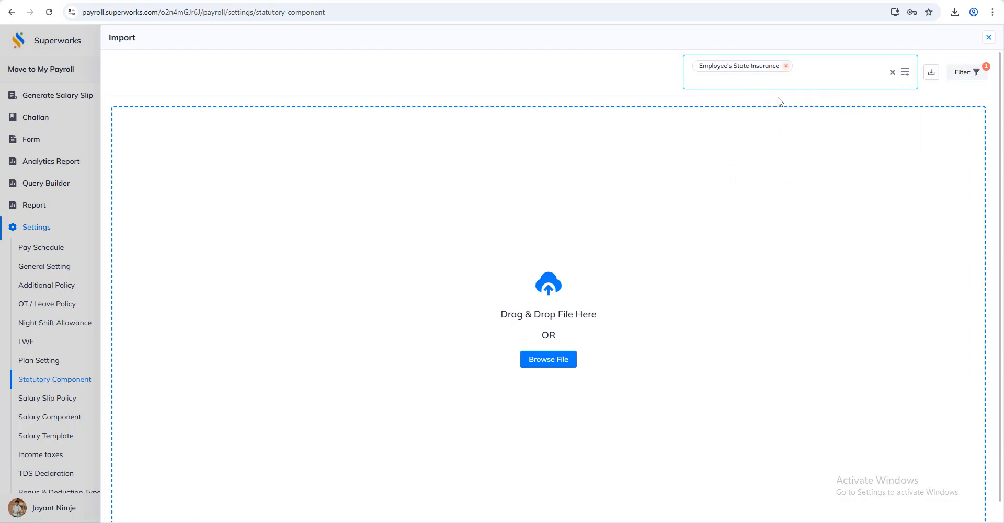
{"action": "left_click", "coordinate": [929, 77]}
In the Excel import sheet, set ESIC calculated on remuneration to TRUE in cell H2, then return to Payroll and close the import
{"action": "left_click", "coordinate": [423, 522]}
{"action": "left_click", "coordinate": [842, 113]}
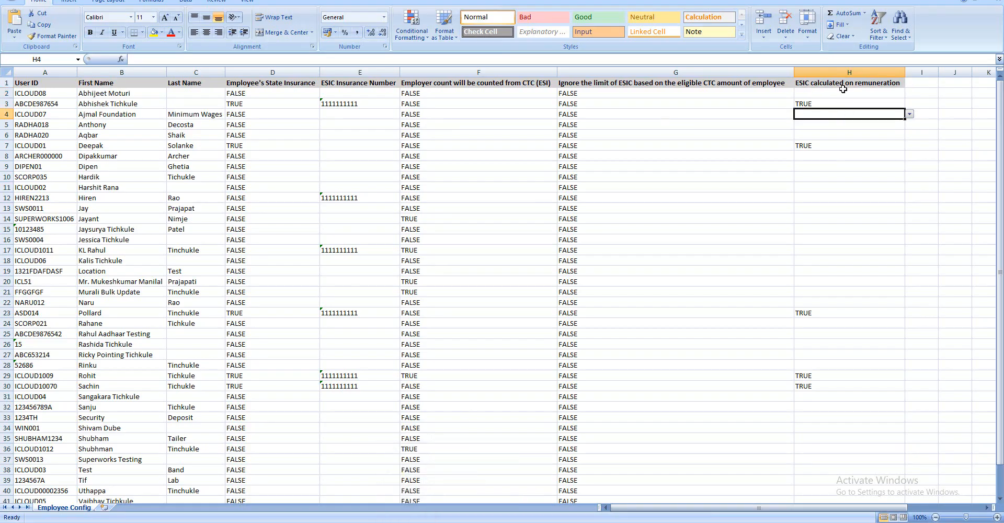
{"action": "left_click", "coordinate": [826, 92]}
{"action": "left_click", "coordinate": [910, 94]}
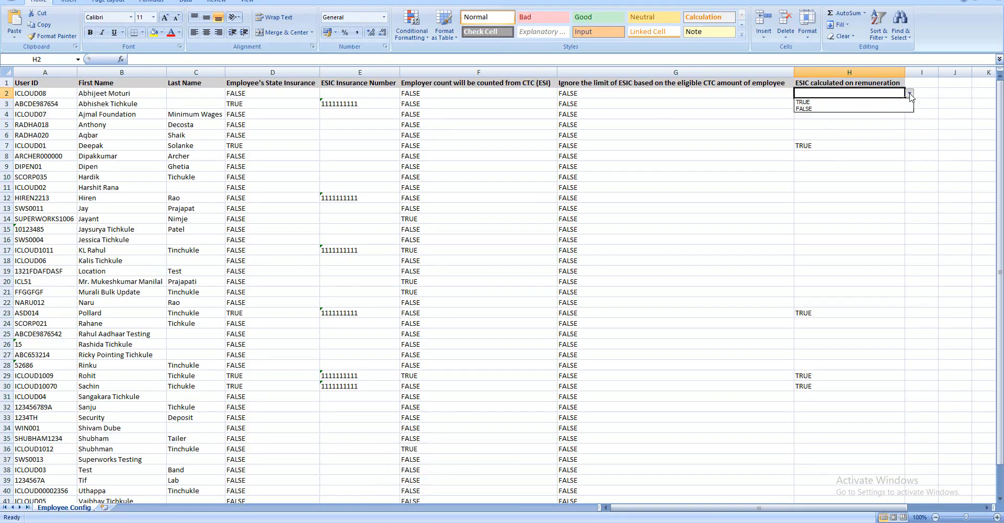
{"action": "left_click", "coordinate": [828, 103]}
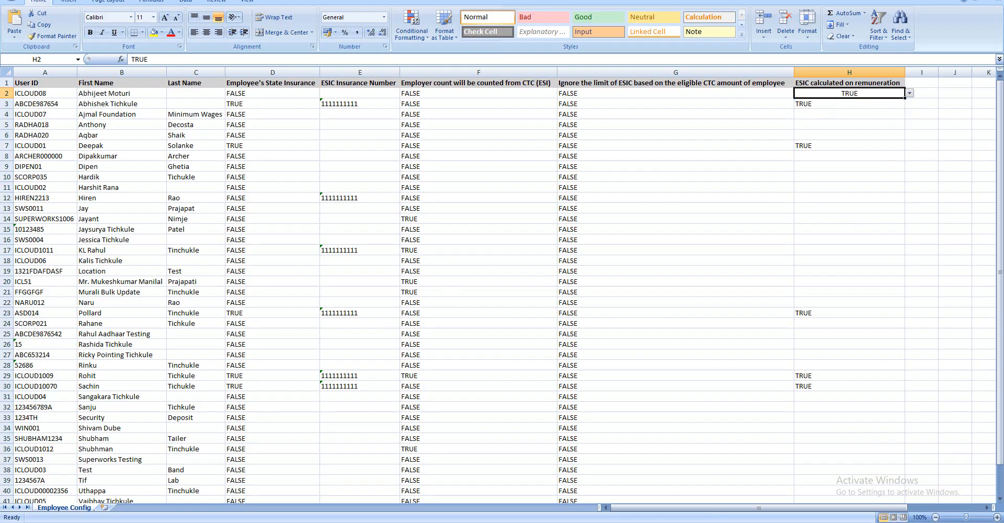
{"action": "key", "text": "alt+Tab"}
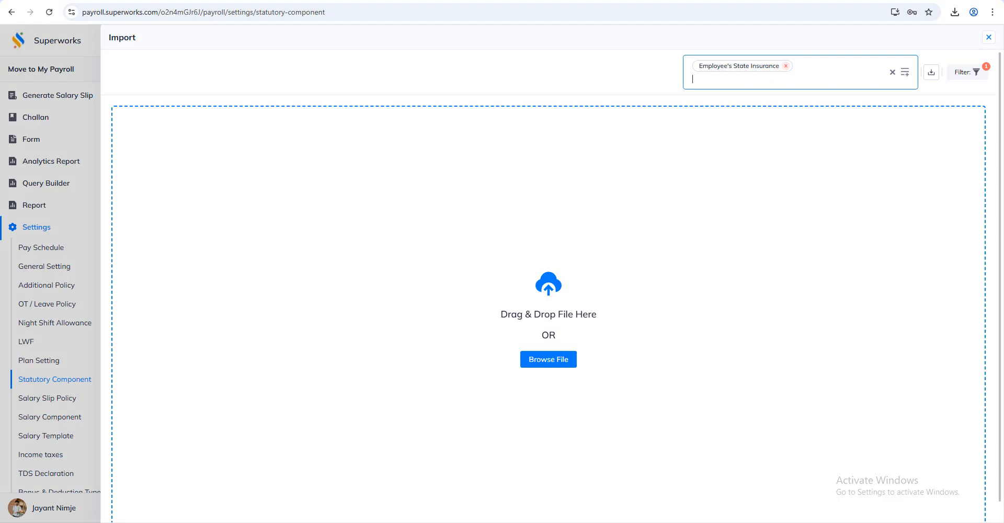
{"action": "left_click", "coordinate": [988, 39]}
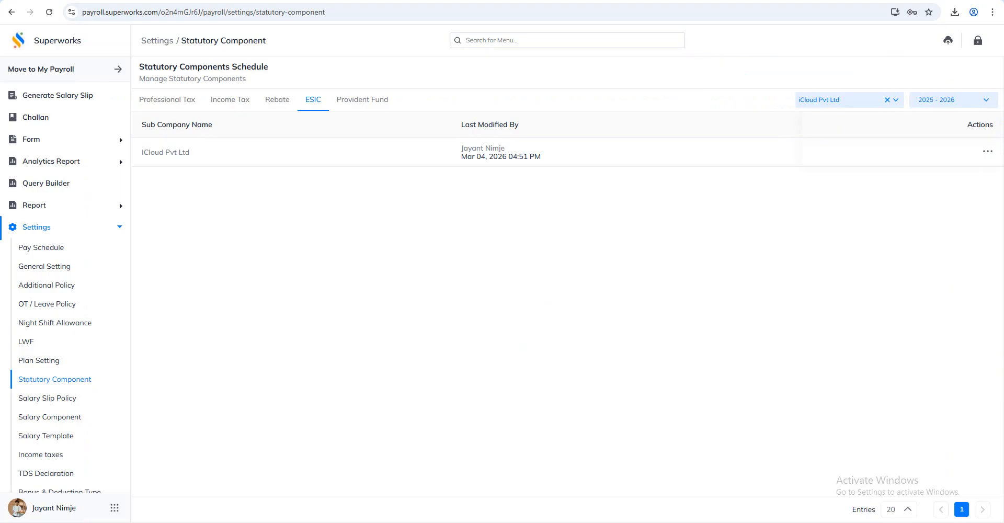
Search Super HRMS for the employee by first name and review the ESIC amendment option in their payroll configuration
{"action": "left_click", "coordinate": [502, 41]}
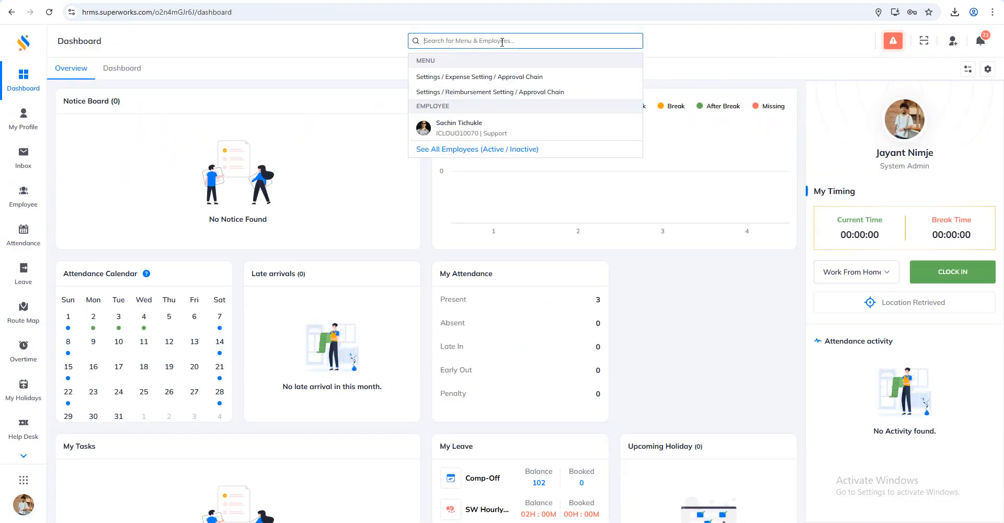
{"action": "type", "text": "sac"}
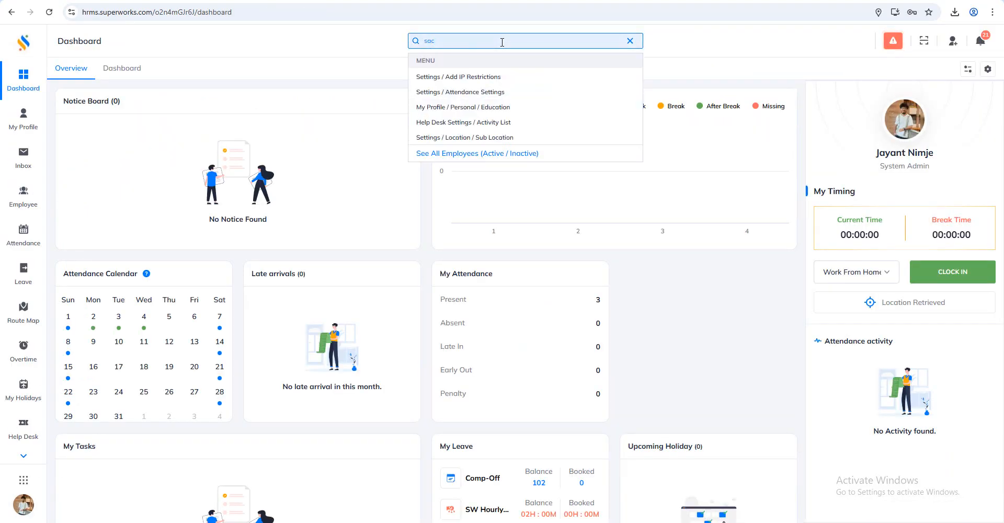
{"action": "type", "text": "hin"}
{"action": "left_click", "coordinate": [450, 173]}
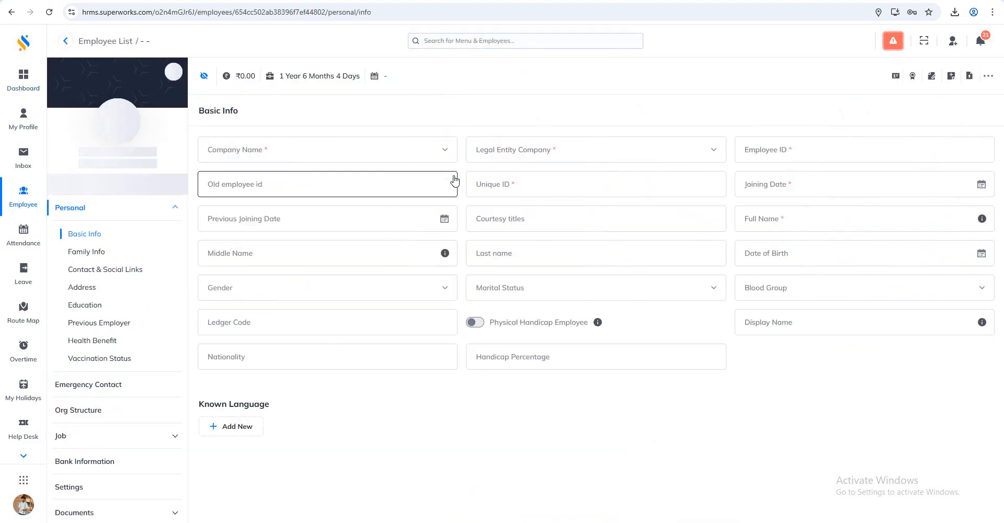
{"action": "scroll", "coordinate": [126, 256], "scroll_direction": "down", "scroll_amount": 3}
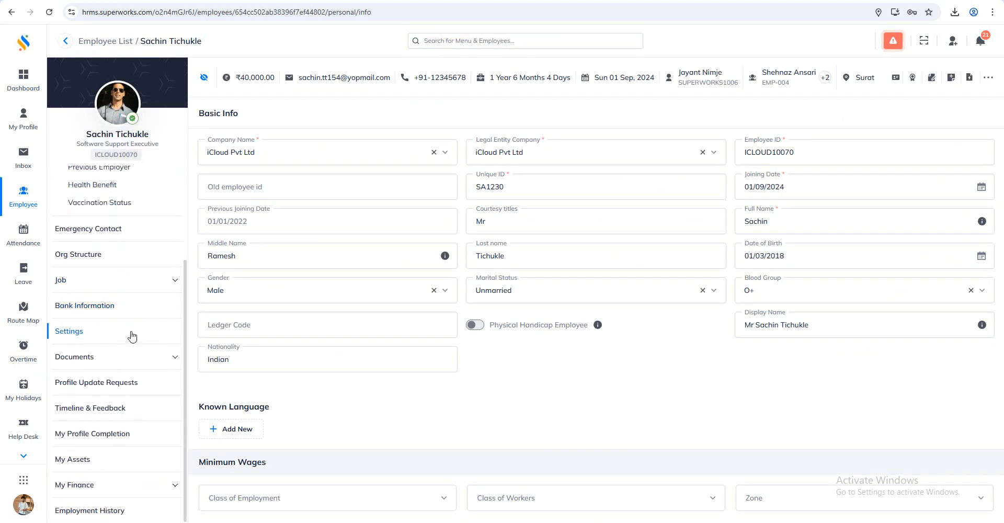
{"action": "left_click", "coordinate": [73, 480]}
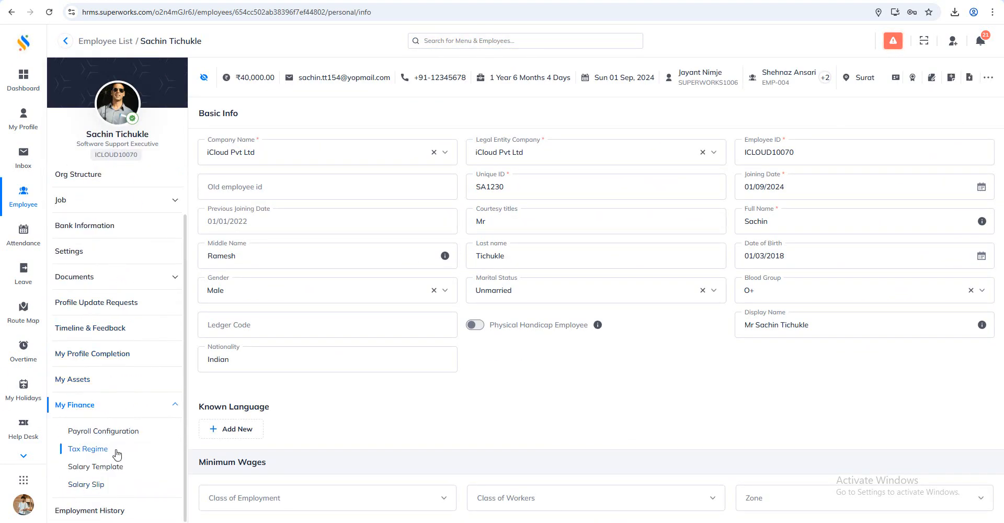
{"action": "left_click", "coordinate": [111, 432]}
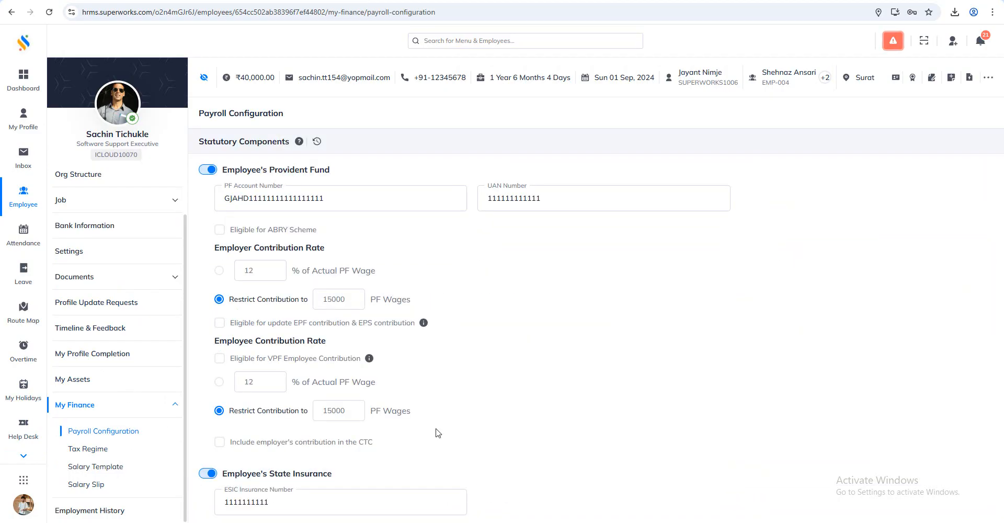
{"action": "scroll", "coordinate": [636, 401], "scroll_direction": "down", "scroll_amount": 3}
{"action": "scroll", "coordinate": [636, 401], "scroll_direction": "down", "scroll_amount": 3}
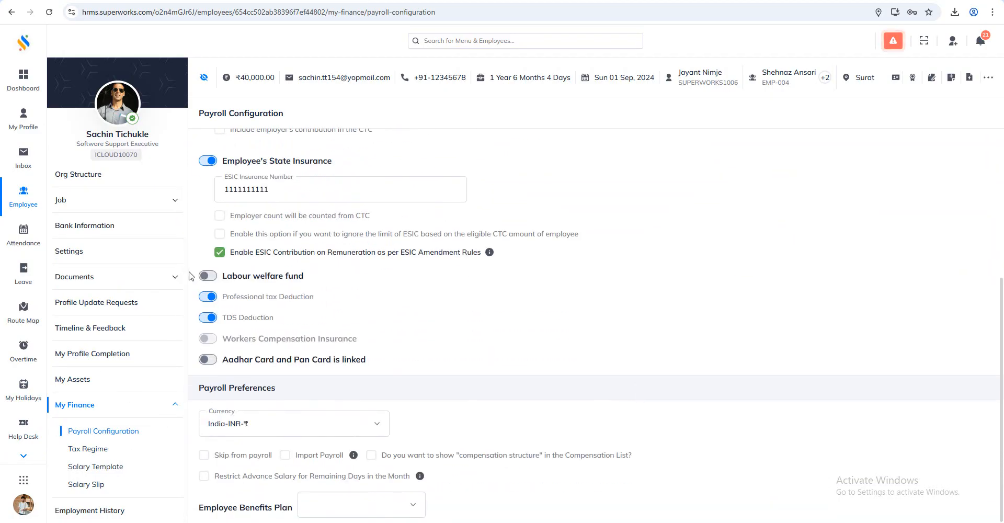
{"action": "left_click_drag", "start_coordinate": [506, 264], "coordinate": [229, 257]}
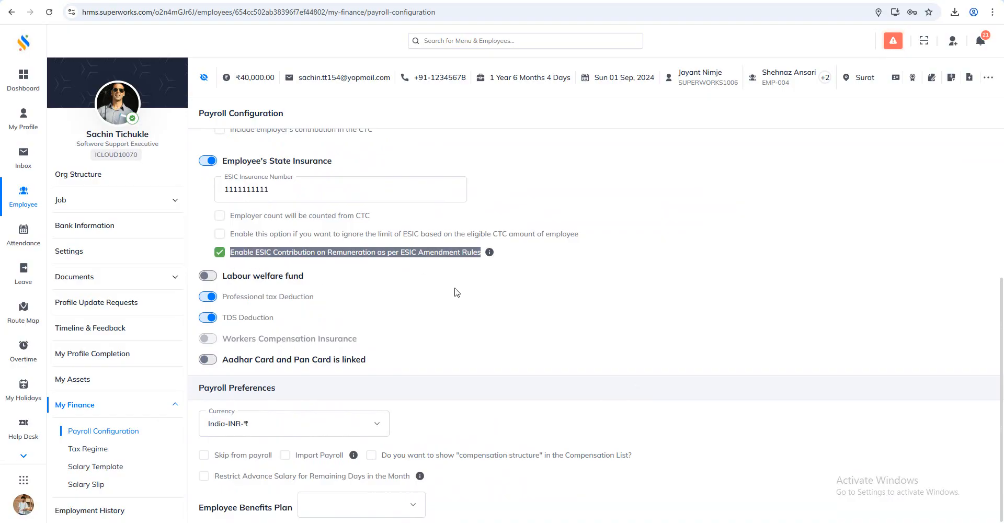
{"action": "left_click", "coordinate": [617, 287]}
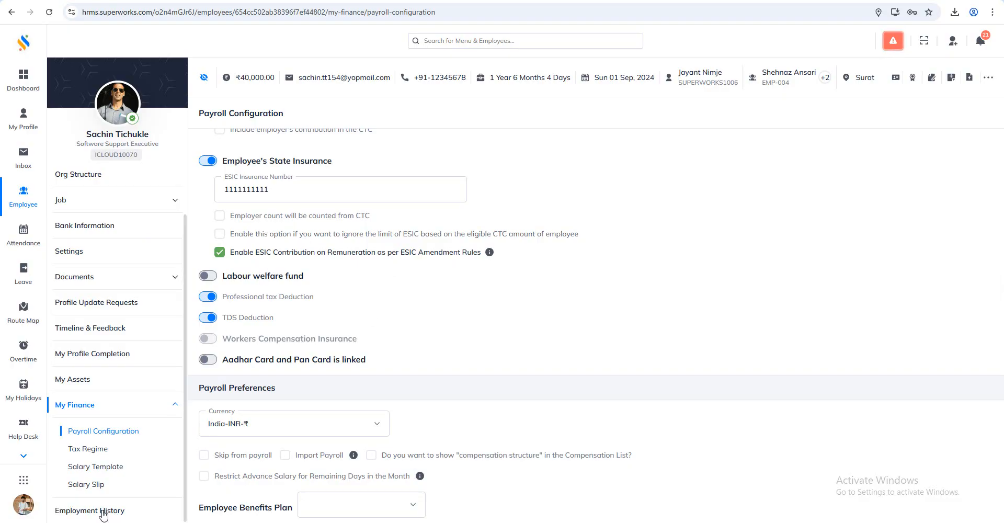
Return to Super Payroll and open the last page of the Salary Template list in the settings
{"action": "scroll", "coordinate": [77, 284], "scroll_direction": "up", "scroll_amount": 1}
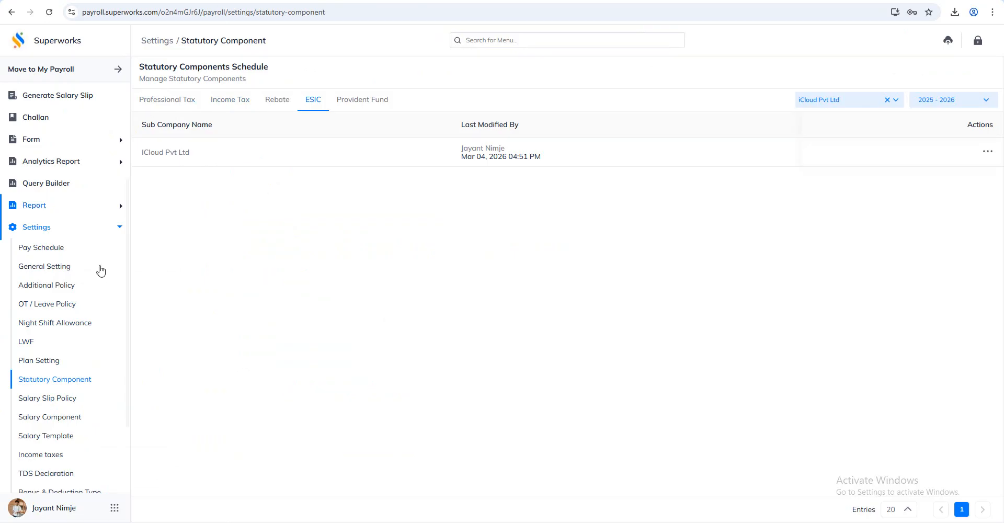
{"action": "scroll", "coordinate": [93, 376], "scroll_direction": "down", "scroll_amount": 1}
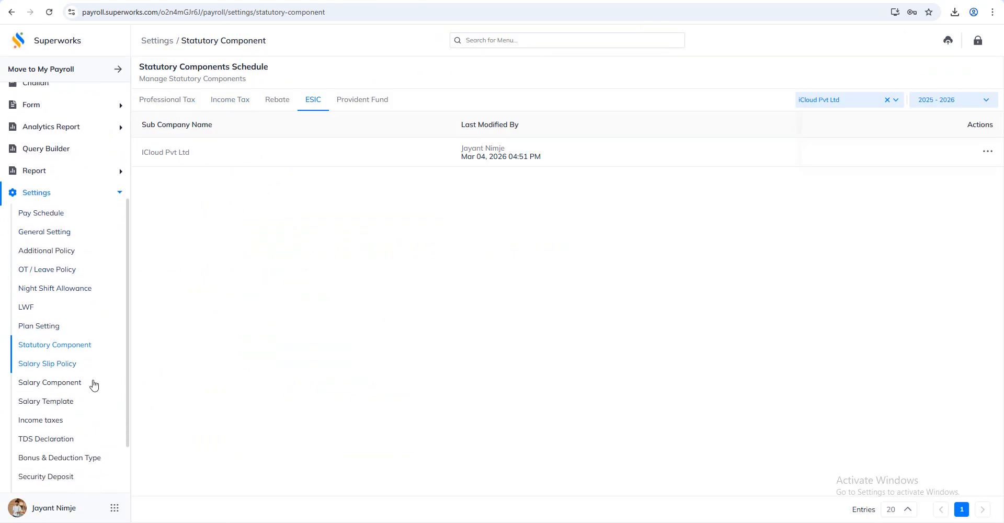
{"action": "left_click", "coordinate": [63, 384]}
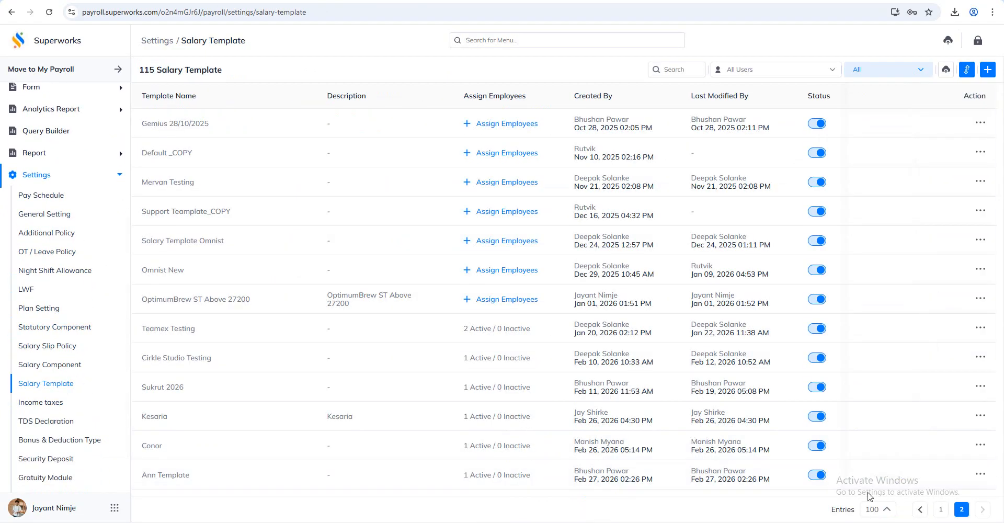
{"action": "scroll", "coordinate": [637, 272], "scroll_direction": "down", "scroll_amount": 1}
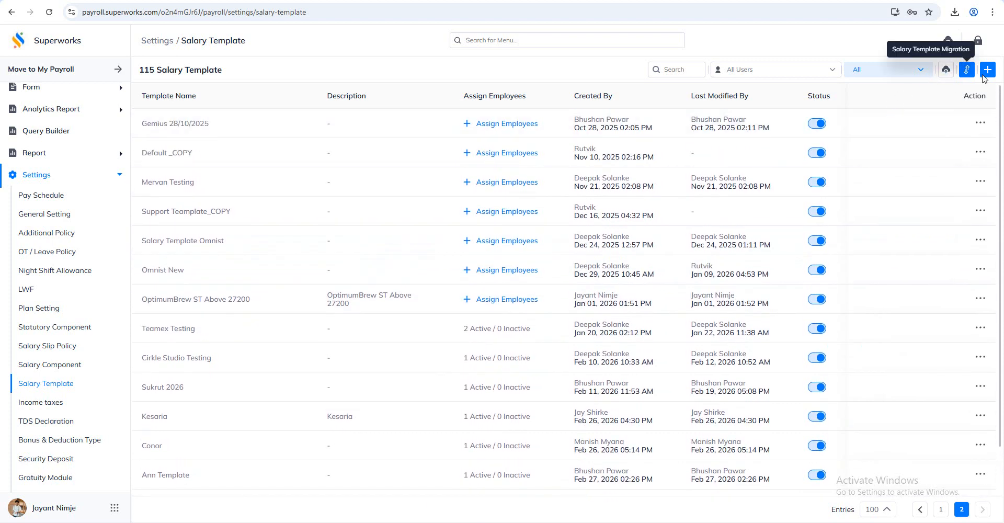
Create a salary template named "Salary Template - New ESIC" and use the same text as its description
{"action": "left_click", "coordinate": [988, 69]}
{"action": "left_click", "coordinate": [247, 113]}
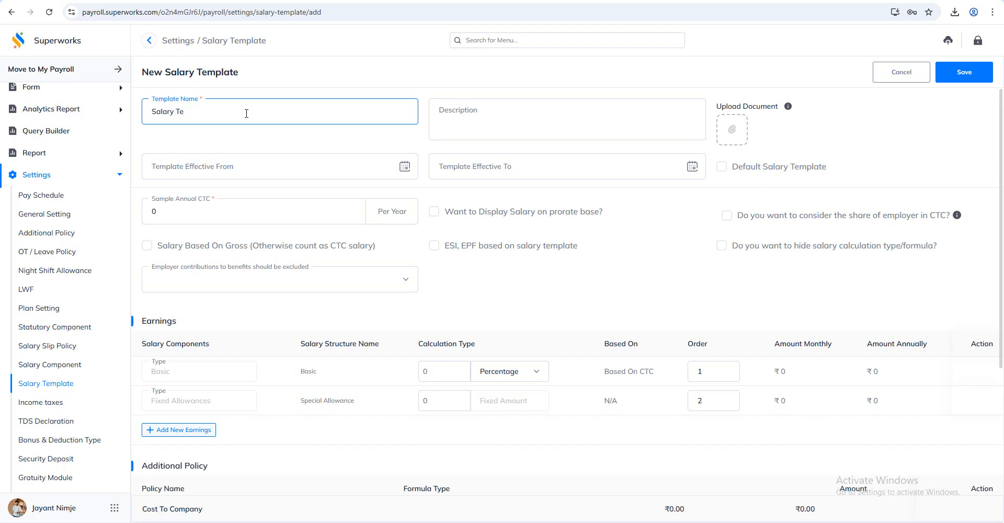
{"action": "type", "text": "Salary Templaet"}
{"action": "key", "text": "BackSpace"}
{"action": "key", "text": "ctrl+a"}
{"action": "key", "text": "ctrl+c"}
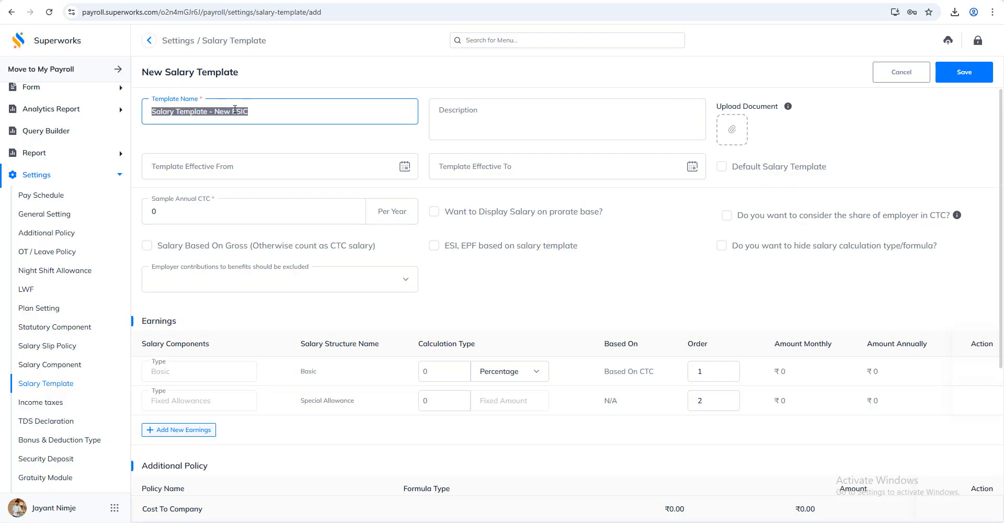
{"action": "left_click", "coordinate": [479, 111]}
{"action": "key", "text": "ctrl+v"}
Set the sample annual CTC to 480000 and enable salary based on gross and ESI, EPF based on salary template
{"action": "left_click_drag", "start_coordinate": [161, 213], "coordinate": [112, 215]}
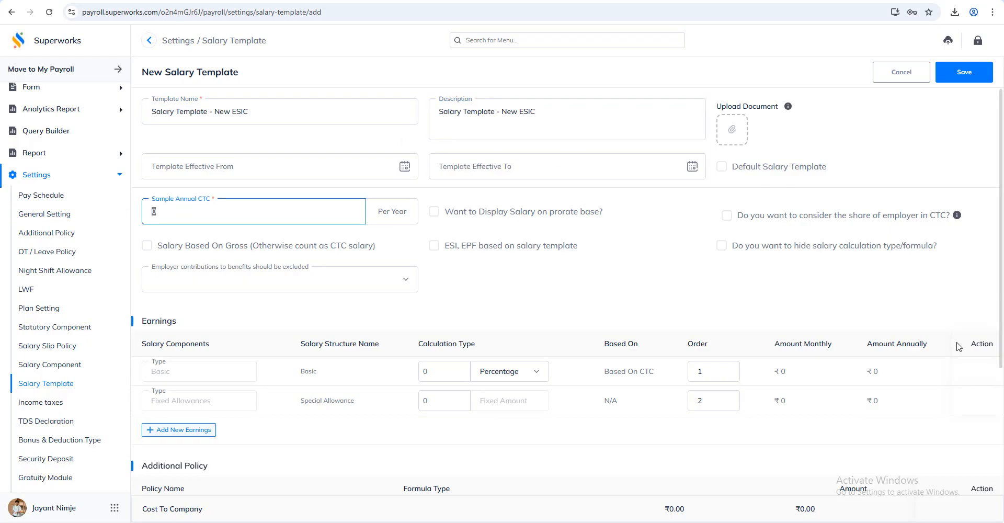
{"action": "type", "text": "480000"}
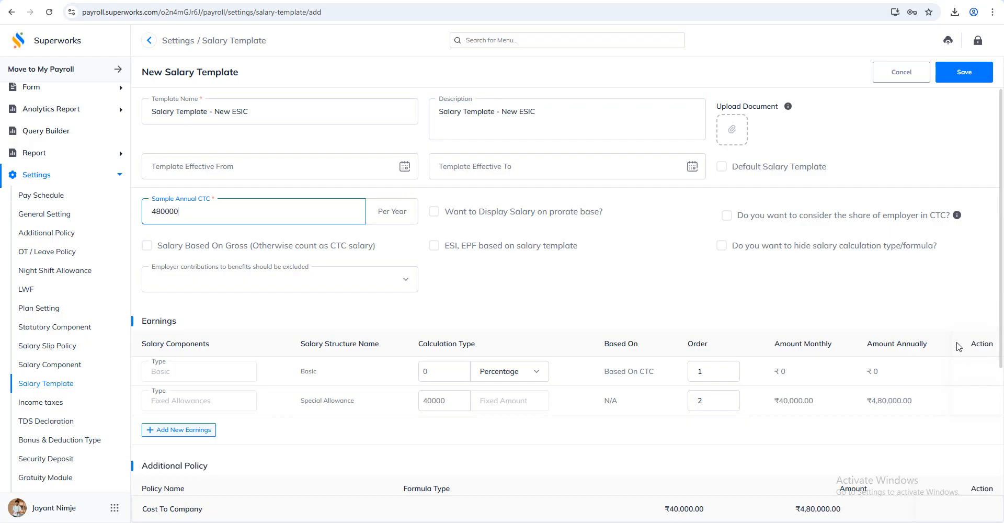
{"action": "left_click", "coordinate": [161, 250]}
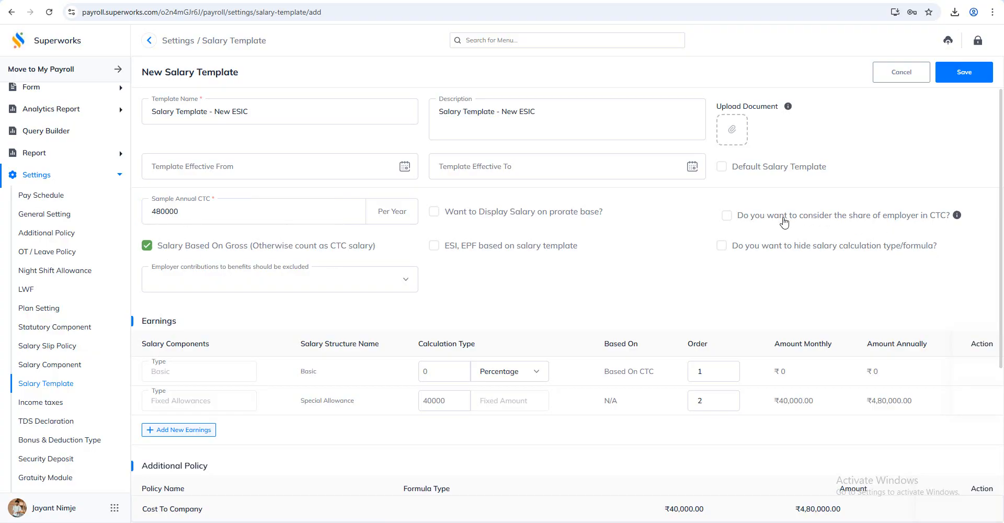
{"action": "left_click", "coordinate": [458, 251]}
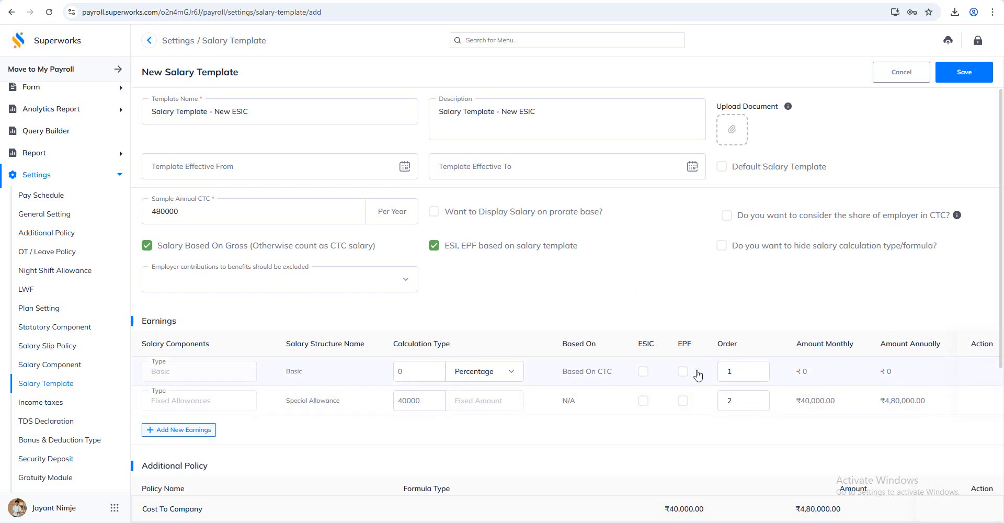
{"action": "left_click_drag", "start_coordinate": [702, 360], "coordinate": [627, 349]}
{"action": "left_click", "coordinate": [660, 304]}
Switch the Basic earning's calculation type to Formula and save the formula ([SALARY])*50%
{"action": "left_click", "coordinate": [492, 373]}
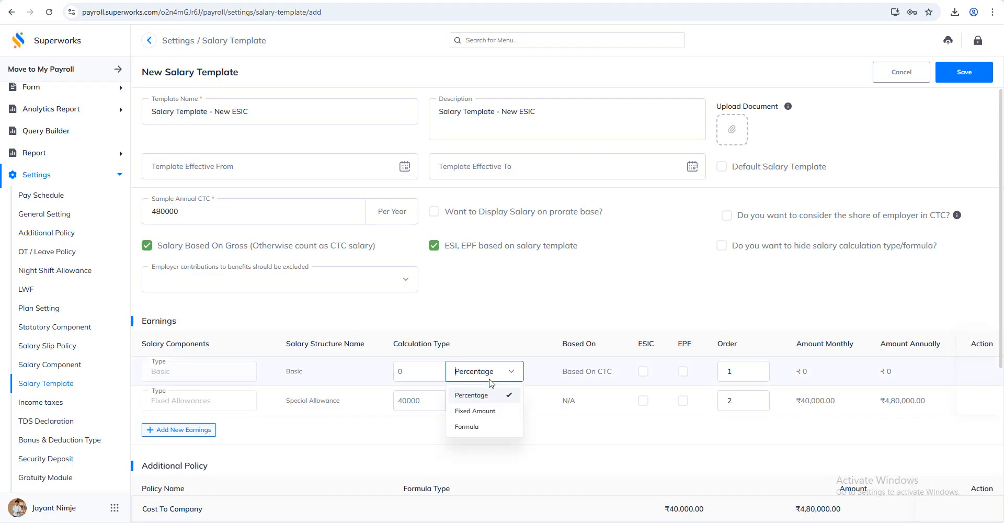
{"action": "left_click", "coordinate": [460, 427]}
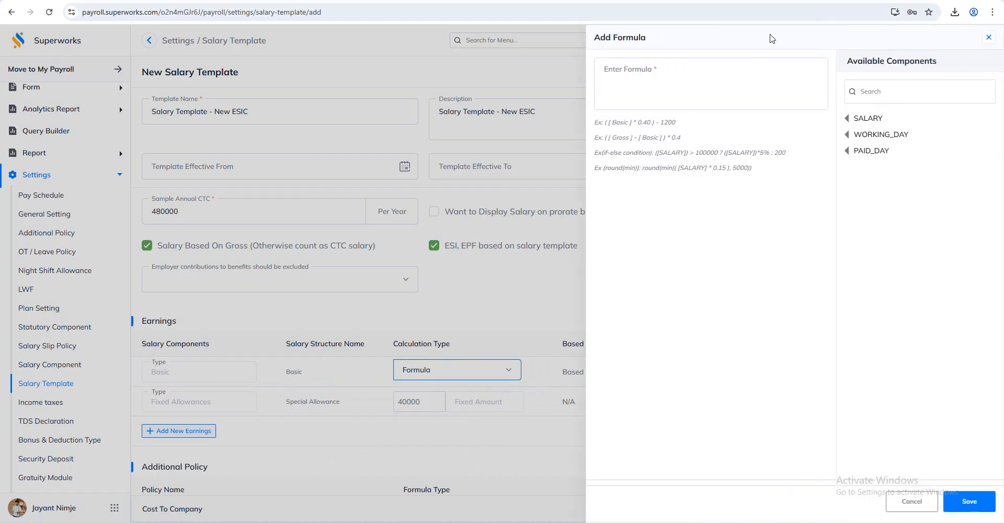
{"action": "left_click", "coordinate": [867, 118]}
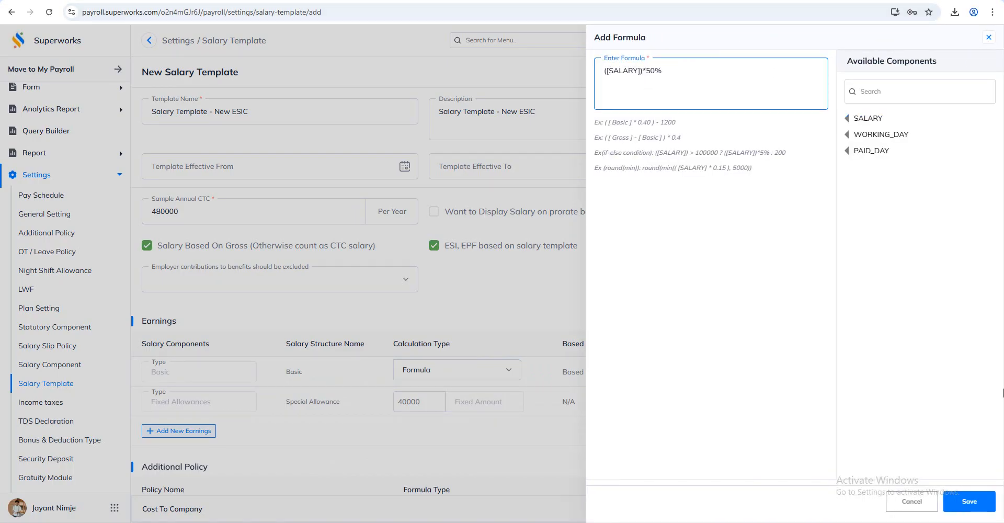
{"action": "left_click", "coordinate": [969, 501]}
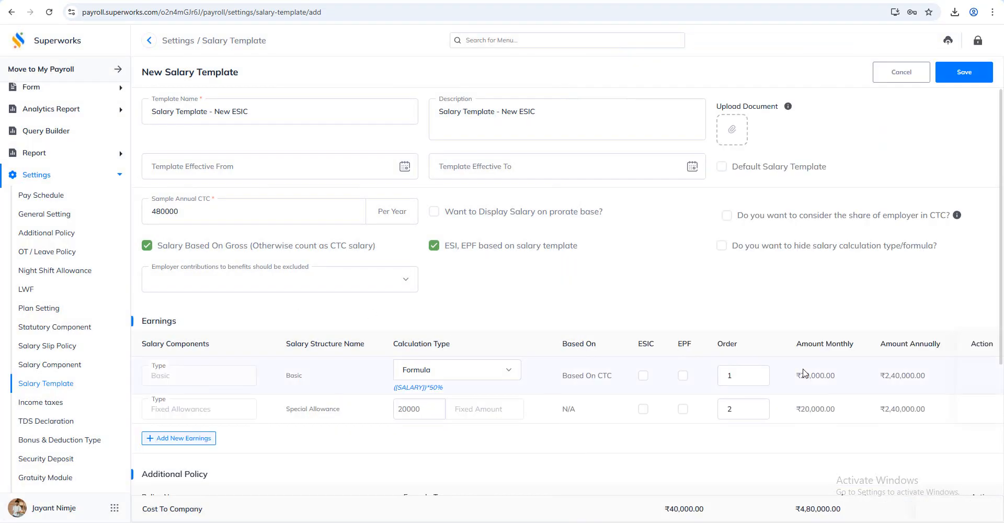
Add an HRA earning calculated with the formula ([Basic])*40%
{"action": "left_click", "coordinate": [186, 438]}
{"action": "left_click", "coordinate": [176, 438]}
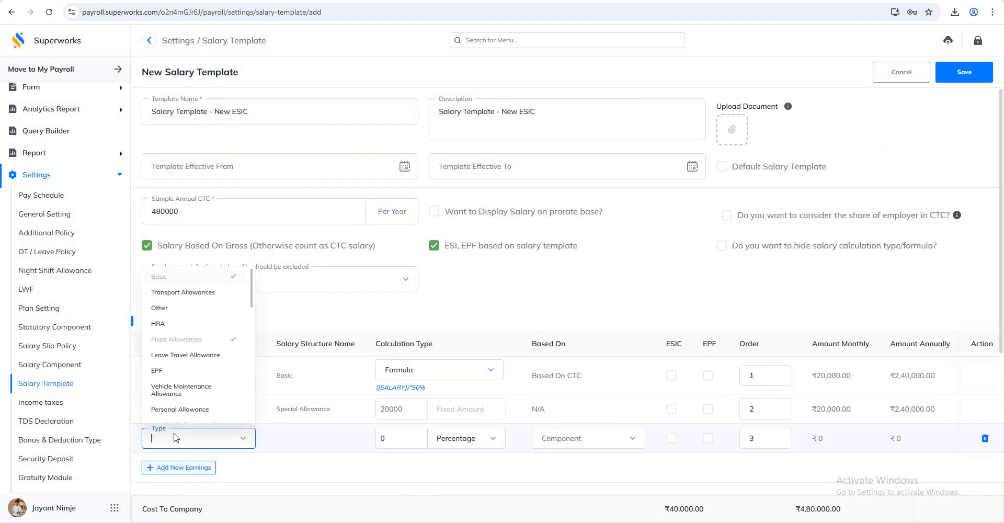
{"action": "left_click", "coordinate": [184, 324]}
{"action": "left_click", "coordinate": [458, 440]}
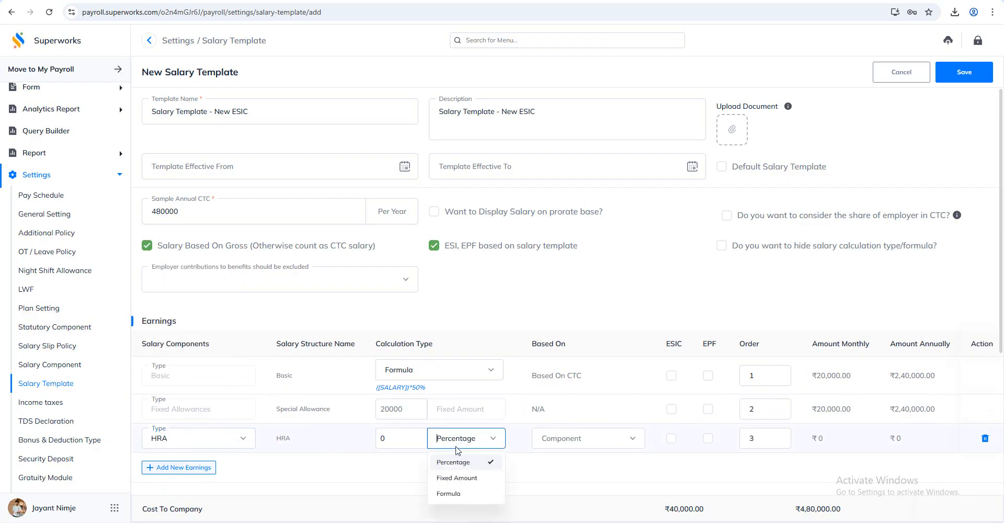
{"action": "left_click", "coordinate": [450, 493]}
{"action": "left_click", "coordinate": [860, 119]}
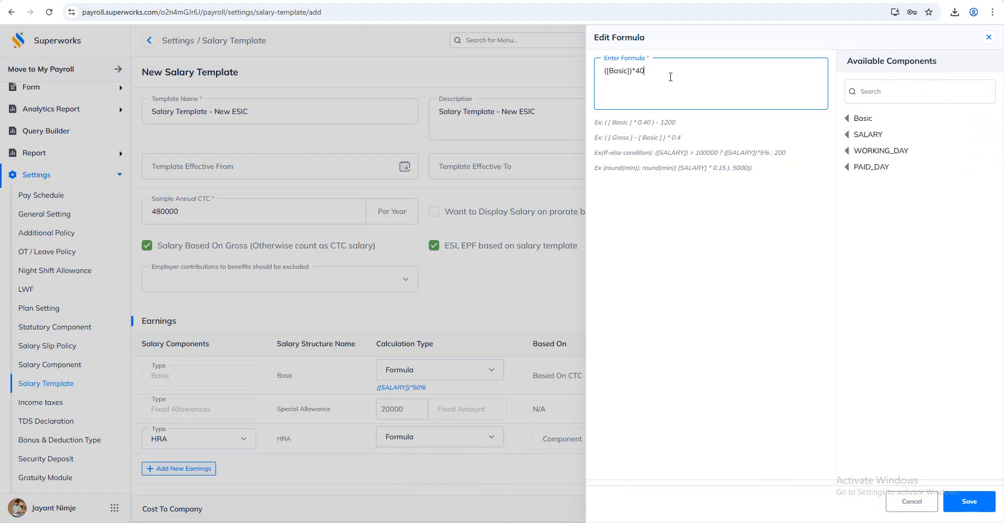
{"action": "left_click", "coordinate": [969, 501]}
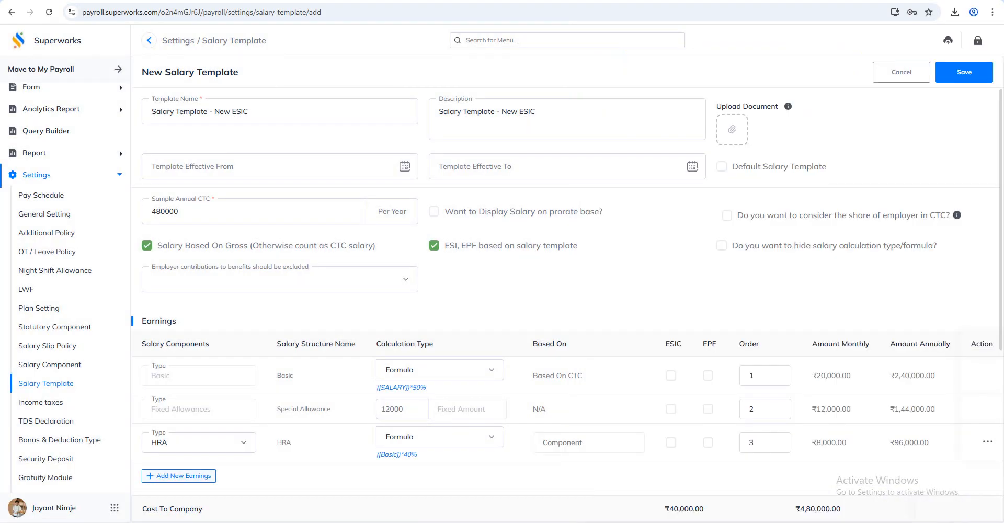
{"action": "left_click", "coordinate": [183, 474]}
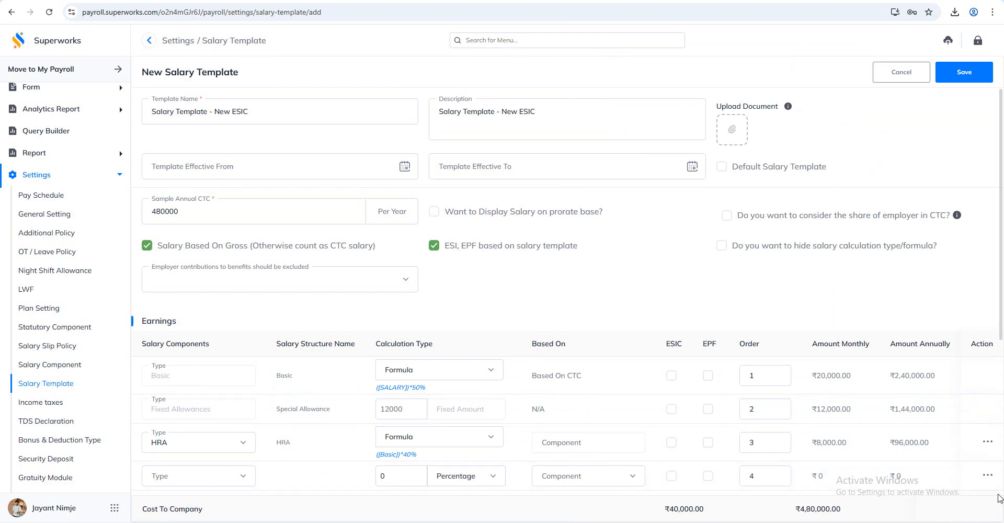
{"action": "left_click", "coordinate": [985, 476]}
{"action": "left_click", "coordinate": [542, 337]}
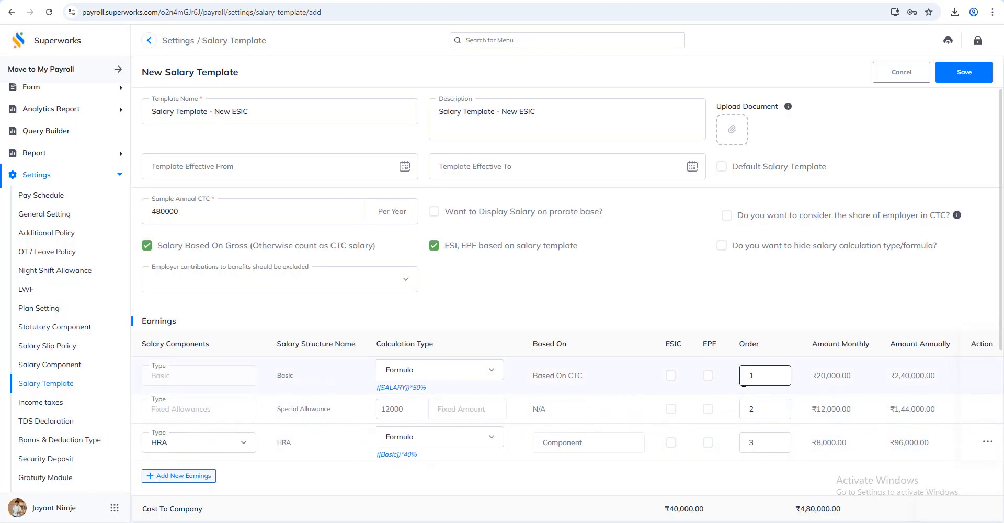
Reorder the earnings so HRA has order 2 and Special Allowance has order 3
{"action": "left_click_drag", "start_coordinate": [755, 442], "coordinate": [715, 451]}
{"action": "type", "text": "2"}
{"action": "left_click_drag", "start_coordinate": [756, 409], "coordinate": [719, 409]}
{"action": "type", "text": "3"}
{"action": "left_click", "coordinate": [736, 286]}
Mark the Basic earning as applicable for ESIC and EPF, and save the salary template
{"action": "left_click", "coordinate": [671, 376]}
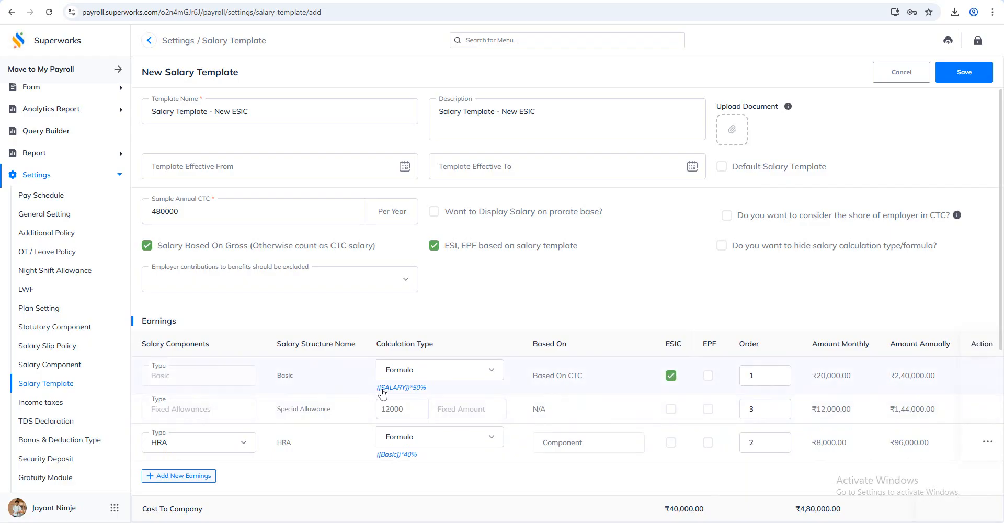
{"action": "left_click", "coordinate": [708, 376]}
{"action": "left_click", "coordinate": [968, 73]}
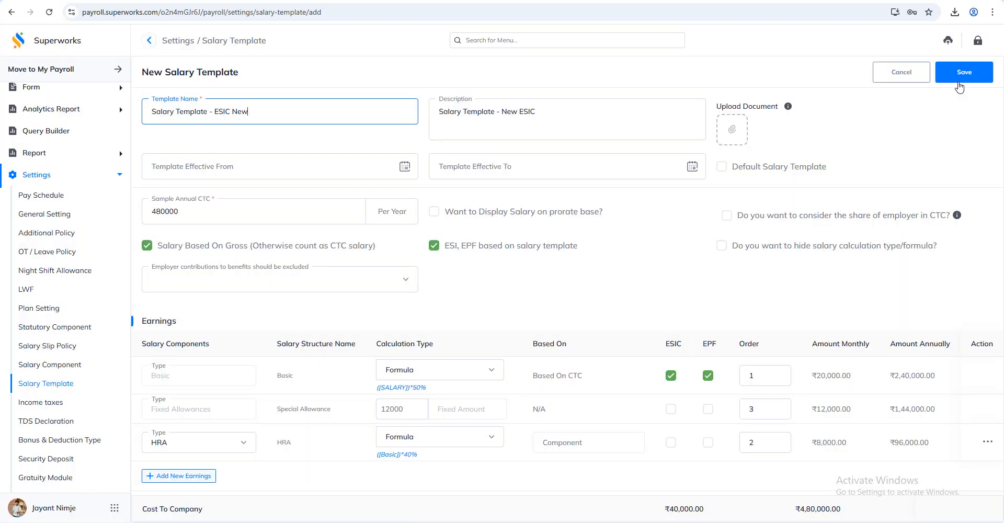
{"action": "left_click", "coordinate": [960, 80]}
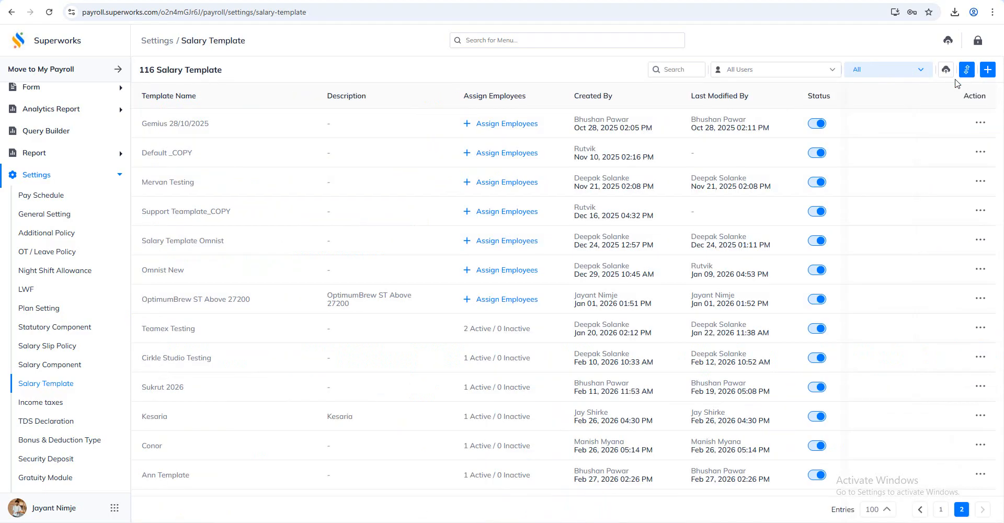
Find the employee by first name, assign them to "Salary Template - ESIC New", and save the assignment
{"action": "scroll", "coordinate": [564, 293], "scroll_direction": "down", "scroll_amount": 2}
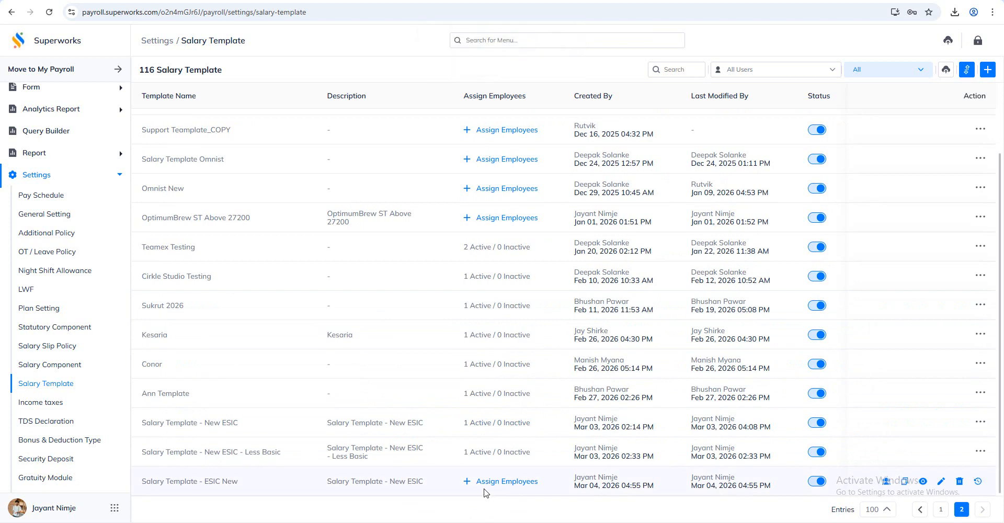
{"action": "left_click", "coordinate": [510, 481]}
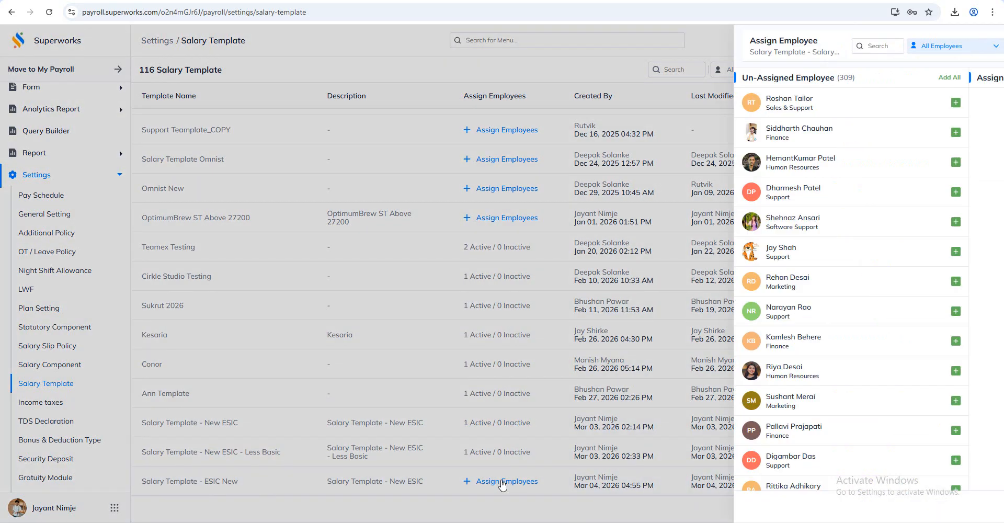
{"action": "left_click", "coordinate": [685, 46]}
{"action": "type", "text": "sach"}
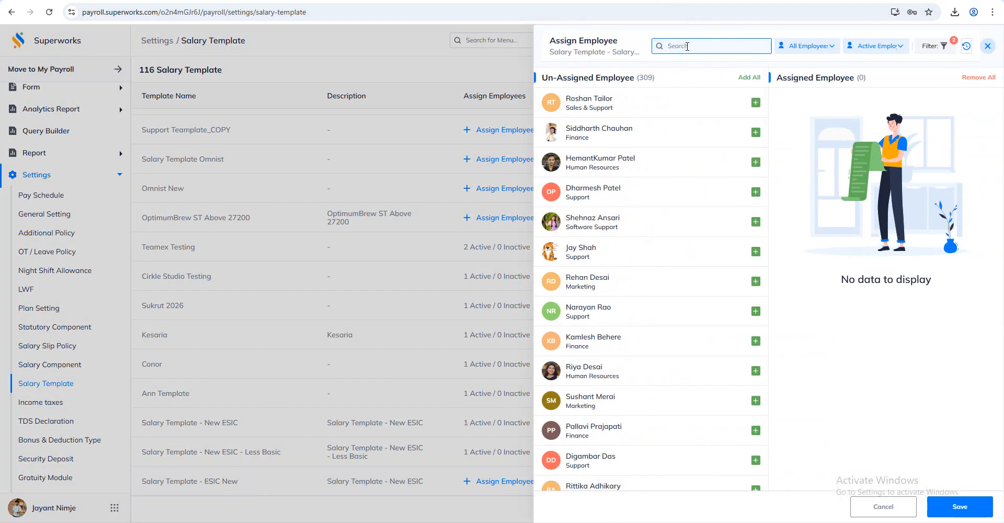
{"action": "type", "text": "in"}
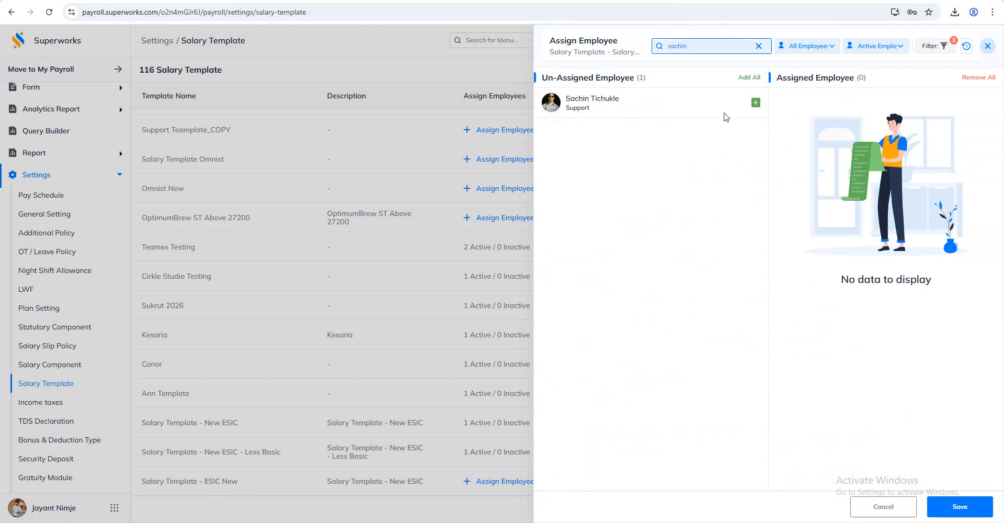
{"action": "left_click", "coordinate": [755, 103]}
{"action": "left_click", "coordinate": [983, 509]}
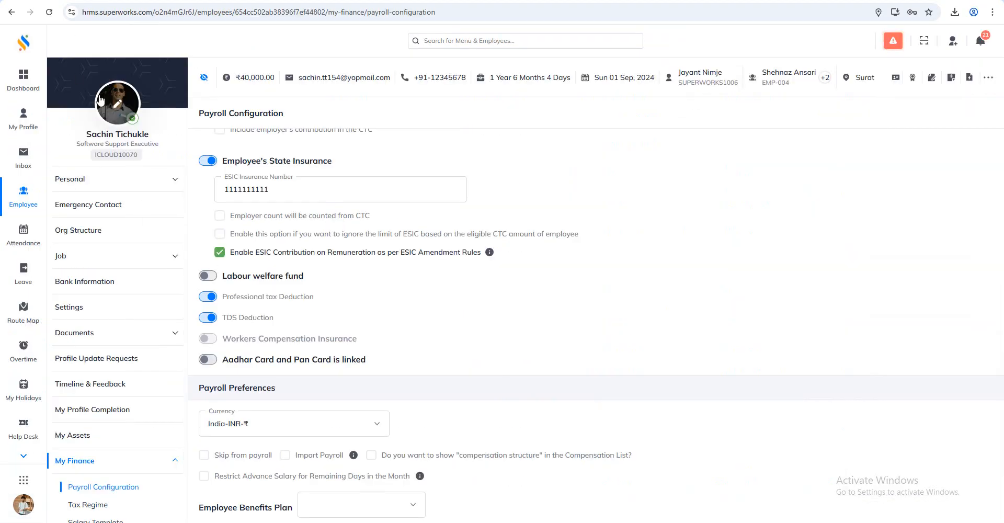
In Super HRMS, open the employee's salary template under My Finance and reveal the salary amounts by entering the security PIN
{"action": "scroll", "coordinate": [118, 230], "scroll_direction": "down", "scroll_amount": 2}
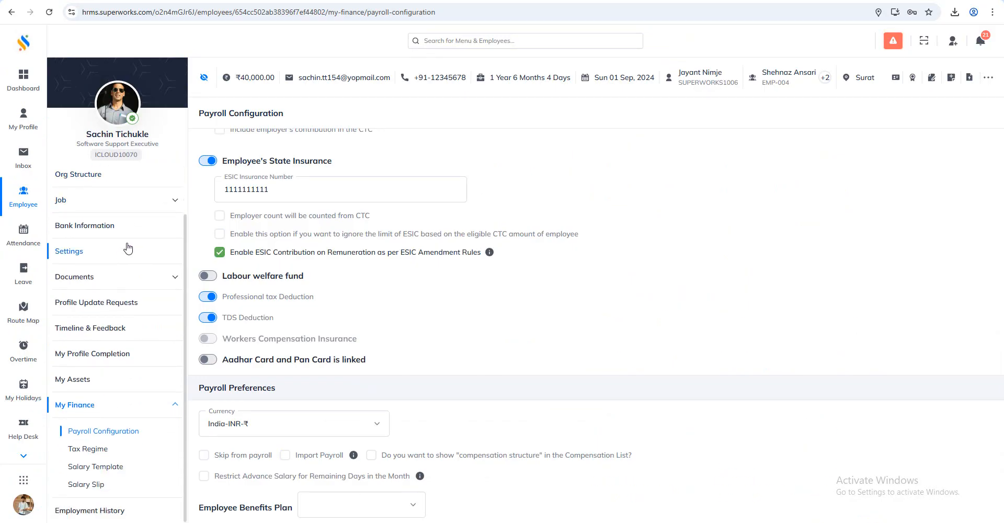
{"action": "left_click", "coordinate": [97, 467]}
{"action": "left_click", "coordinate": [445, 113]}
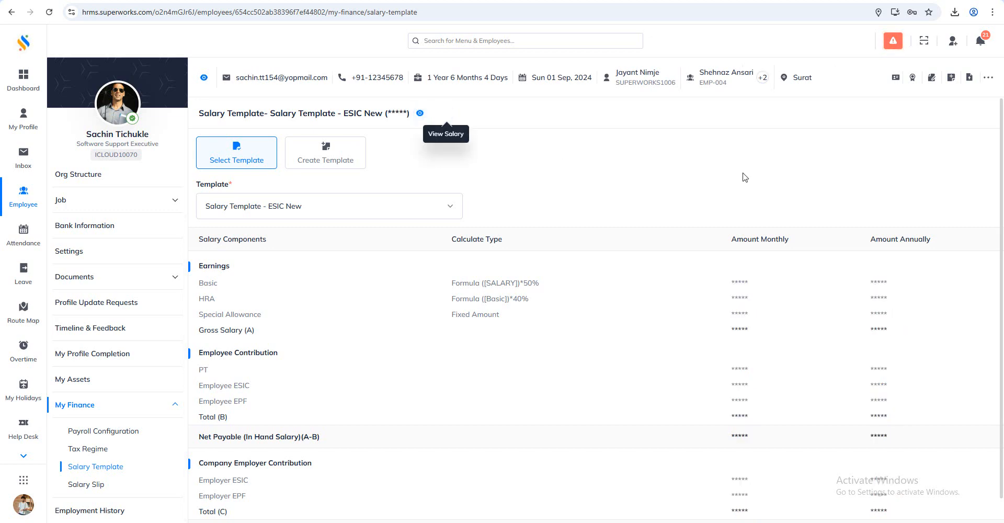
{"action": "left_click", "coordinate": [420, 113]}
{"action": "type", "text": "1234"}
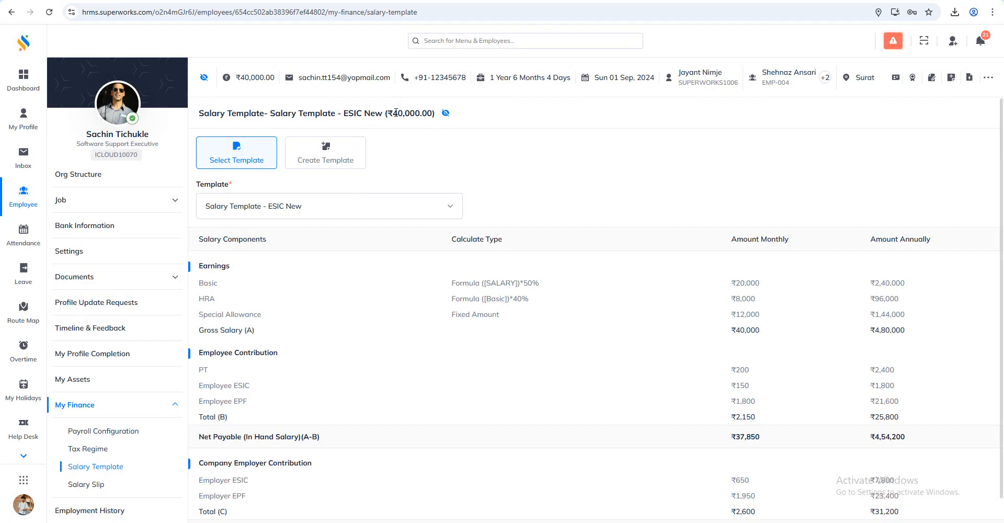
Examine the employee's total salary and monthly Basic amount, and calculate 20000 × 0.0075 in the Windows Calculator
{"action": "left_click_drag", "start_coordinate": [392, 113], "coordinate": [422, 116]}
{"action": "left_click", "coordinate": [552, 162]}
{"action": "left_click_drag", "start_coordinate": [778, 286], "coordinate": [697, 272]}
{"action": "left_click", "coordinate": [685, 220]}
{"action": "key", "text": "super"}
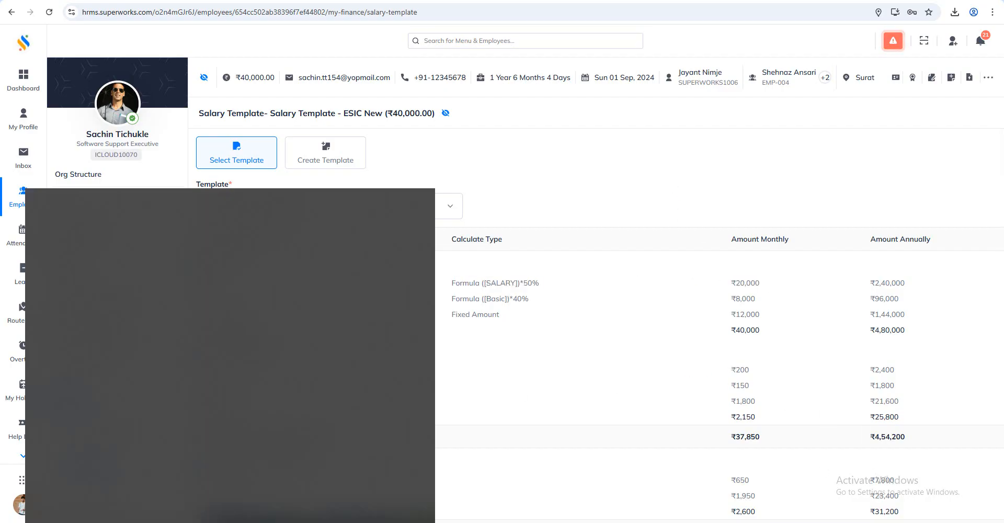
{"action": "type", "text": "calc"}
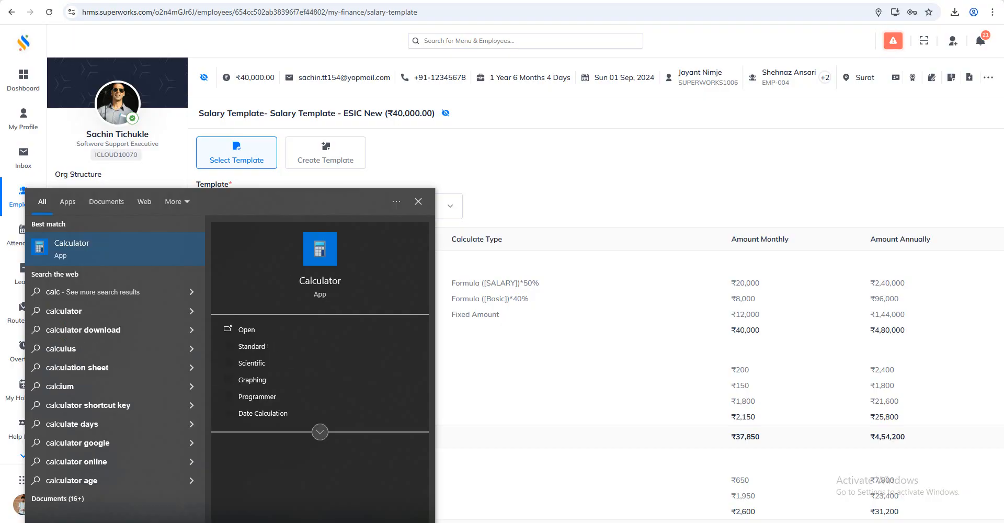
{"action": "key", "text": "Return"}
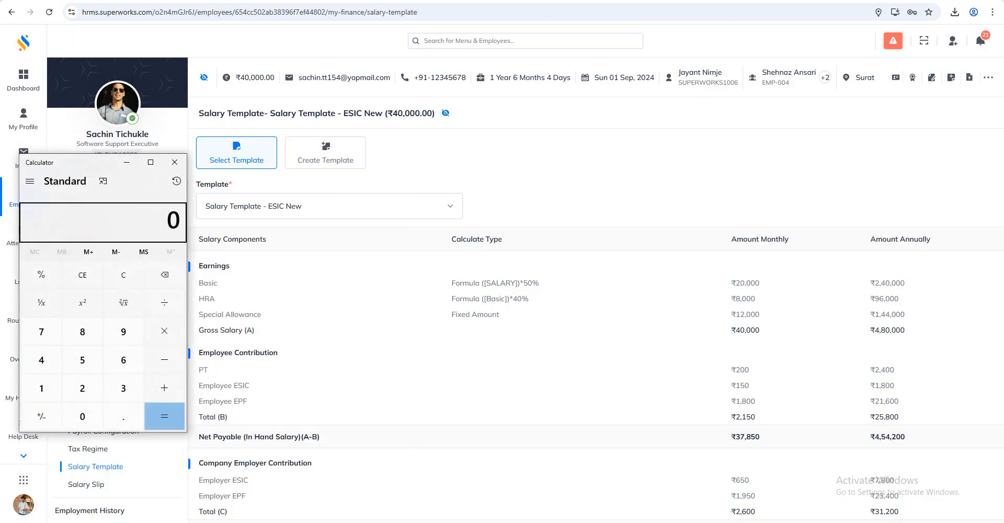
{"action": "type", "text": "200000"}
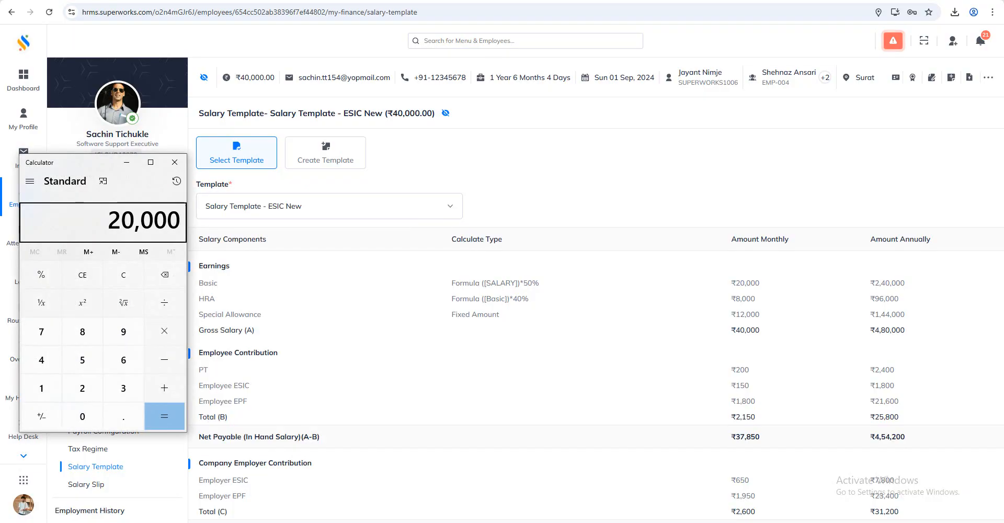
{"action": "type", "text": "*0.0075"}
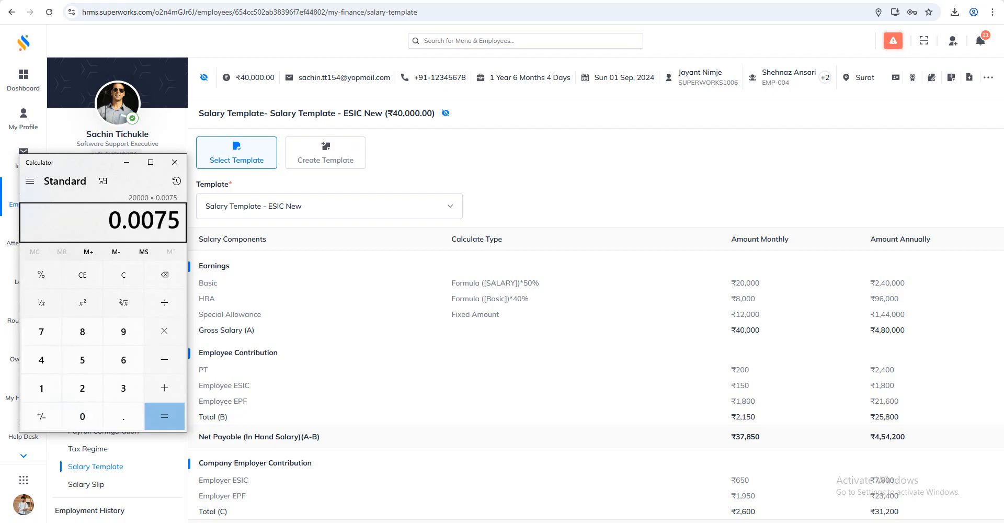
{"action": "key", "text": "Return"}
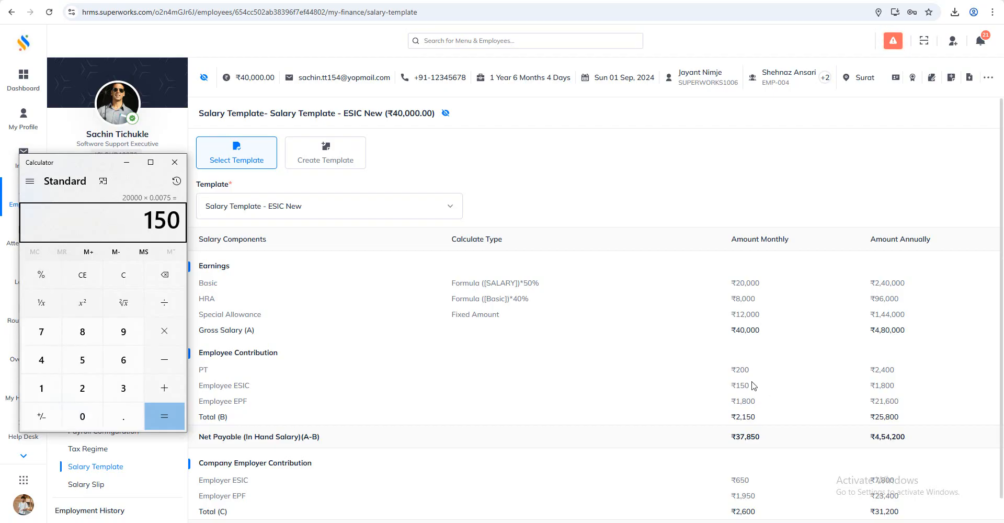
Compare the calculated result with the monthly Employee ESIC amount, and return to the Salary Template list in Super Payroll
{"action": "left_click_drag", "start_coordinate": [748, 385], "coordinate": [737, 370]}
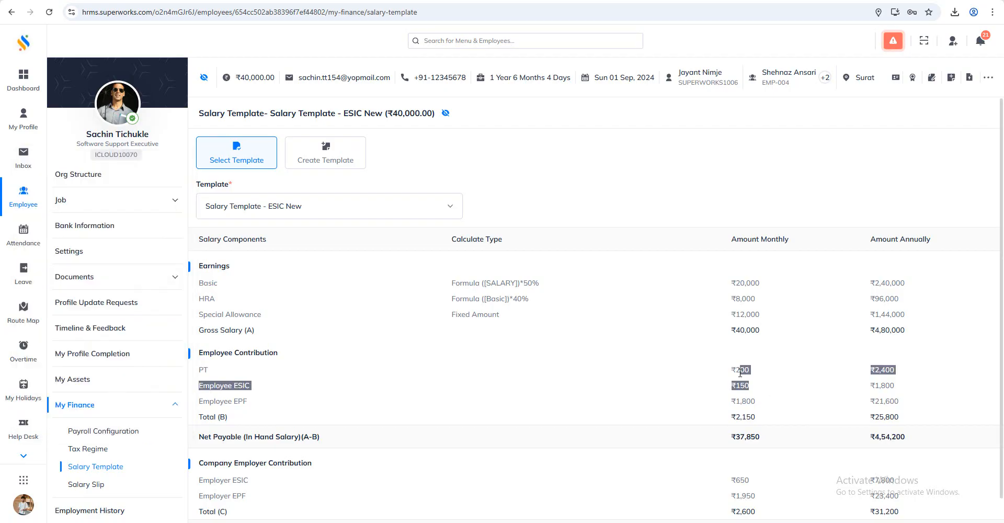
{"action": "left_click", "coordinate": [695, 241]}
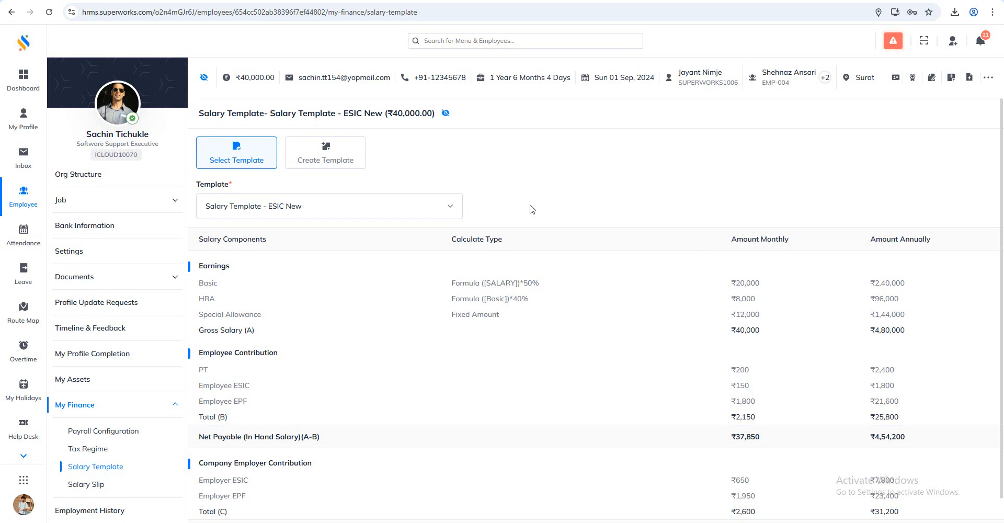
{"action": "key", "text": "ctrl+Tab"}
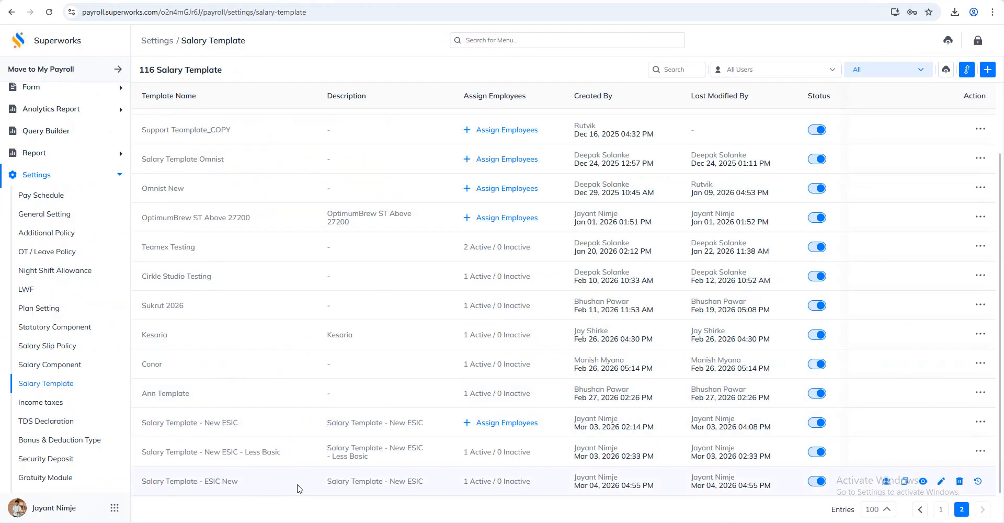
Open "Salary Template - ESIC New" for editing and set its Sample Annual CTC to 480000
{"action": "left_click", "coordinate": [942, 482]}
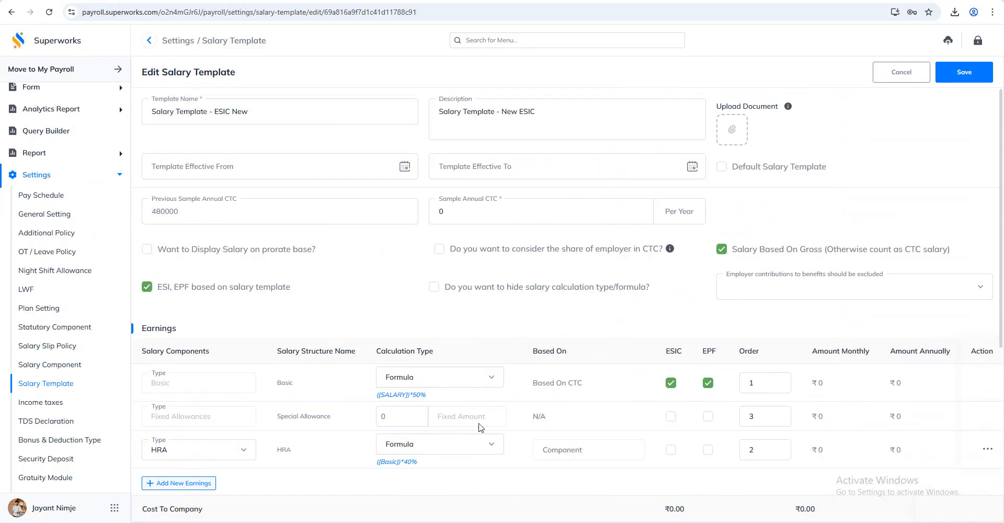
{"action": "left_click", "coordinate": [473, 214]}
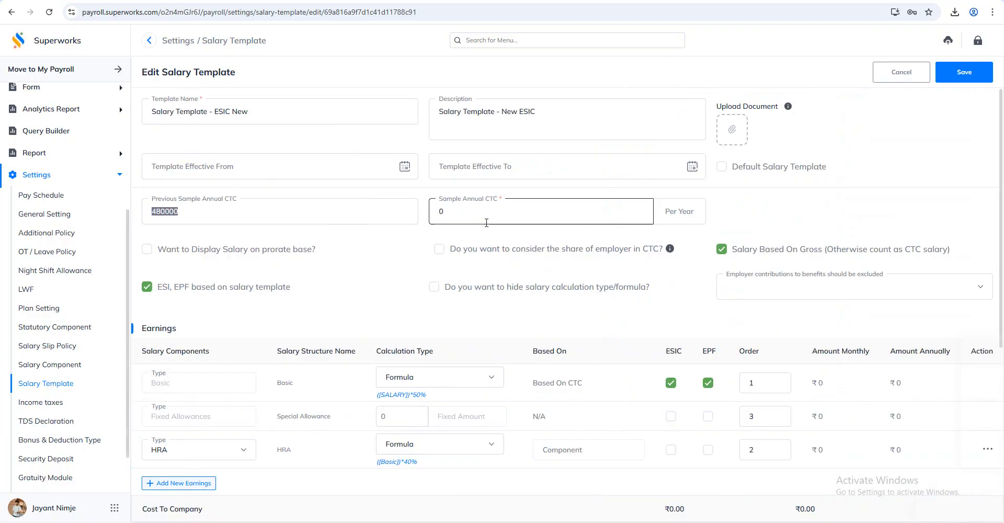
{"action": "type", "text": "480000"}
Change the Basic earning's formula to ([SALARY])*40% and save the formula
{"action": "scroll", "coordinate": [637, 271], "scroll_direction": "down", "scroll_amount": 2}
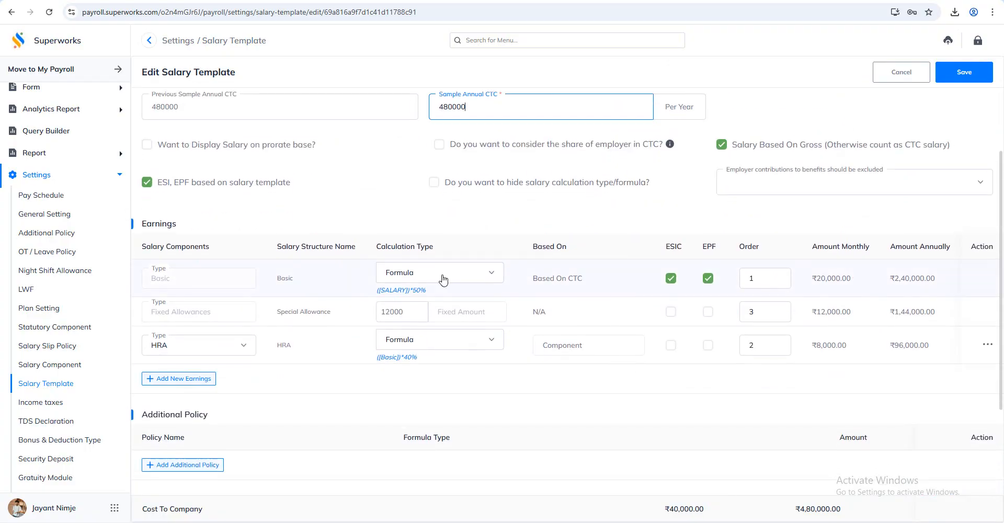
{"action": "left_click", "coordinate": [419, 291]}
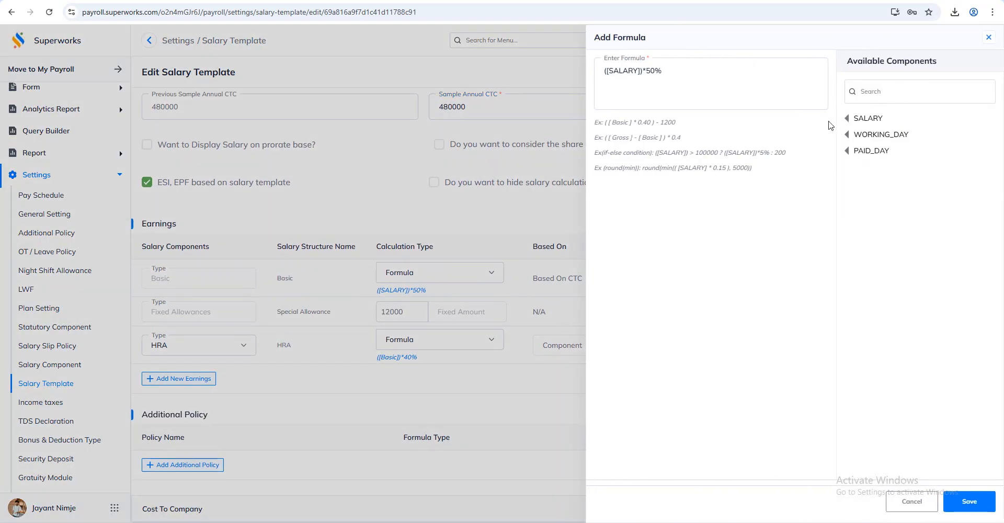
{"action": "left_click", "coordinate": [650, 73]}
{"action": "type", "text": "4"}
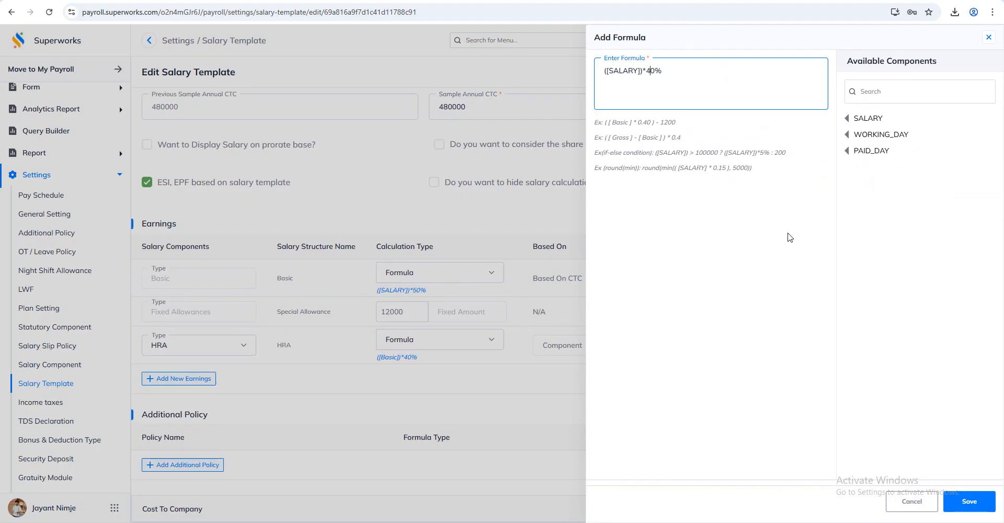
{"action": "left_click", "coordinate": [967, 501]}
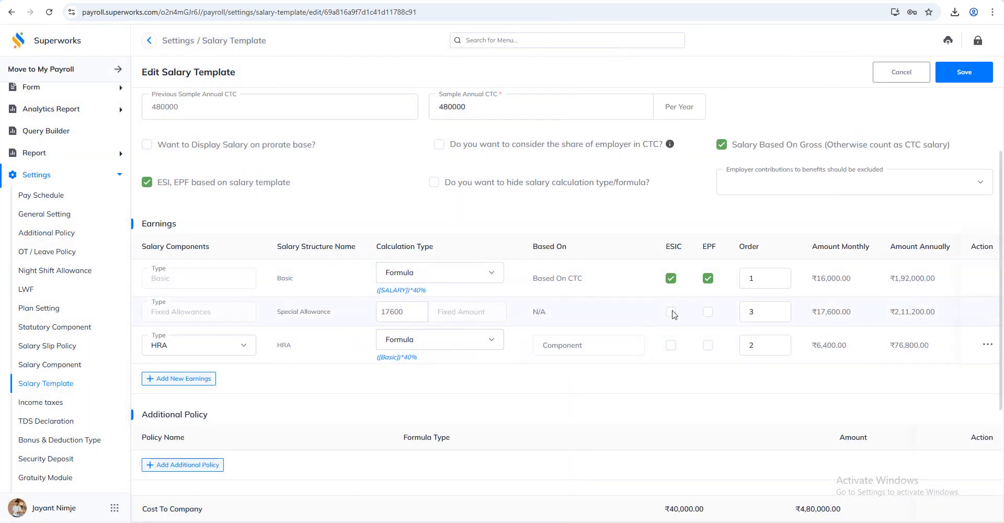
Review the recalculated earnings and save the salary template with the changes applied from today
{"action": "scroll", "coordinate": [726, 293], "scroll_direction": "down", "scroll_amount": 1}
{"action": "scroll", "coordinate": [726, 292], "scroll_direction": "down", "scroll_amount": 1}
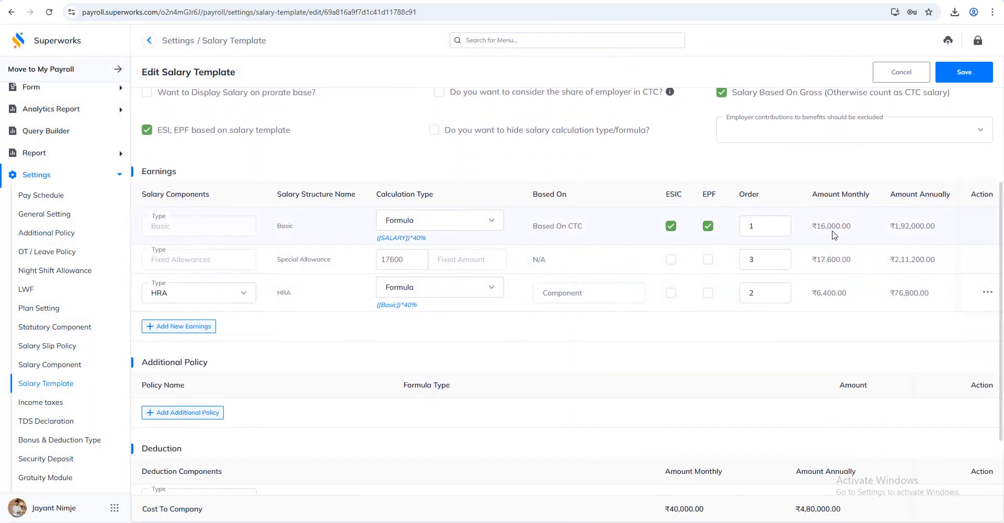
{"action": "scroll", "coordinate": [774, 251], "scroll_direction": "up", "scroll_amount": 3}
{"action": "left_click", "coordinate": [964, 71]}
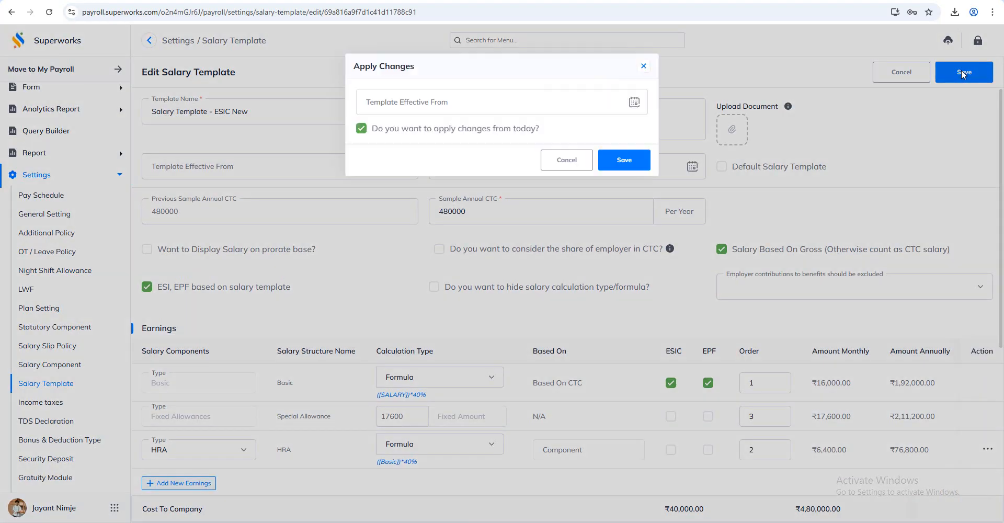
{"action": "left_click", "coordinate": [628, 320]}
{"action": "scroll", "coordinate": [465, 455], "scroll_direction": "down", "scroll_amount": 3}
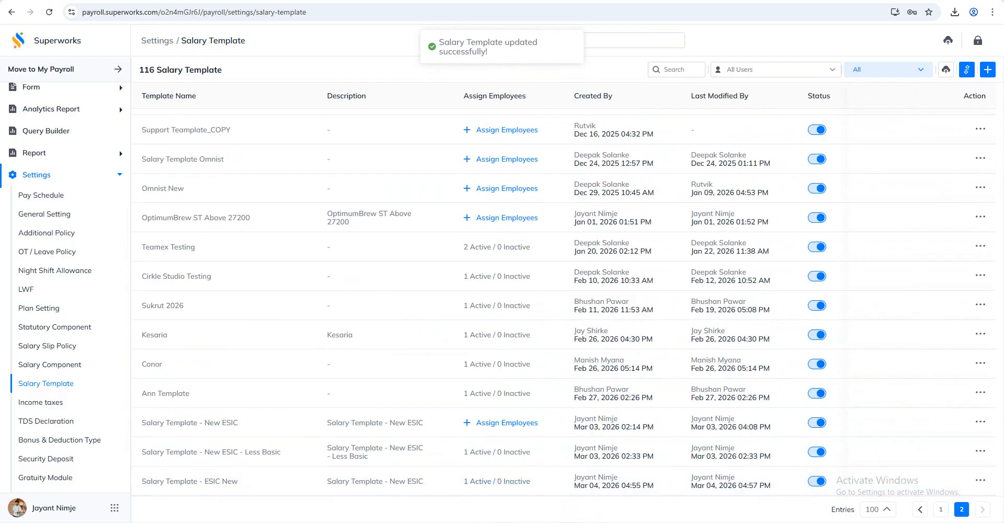
In Super HRMS, refresh the employee's salary template and reveal the salary amounts by entering the security PIN
{"action": "left_click", "coordinate": [497, 481]}
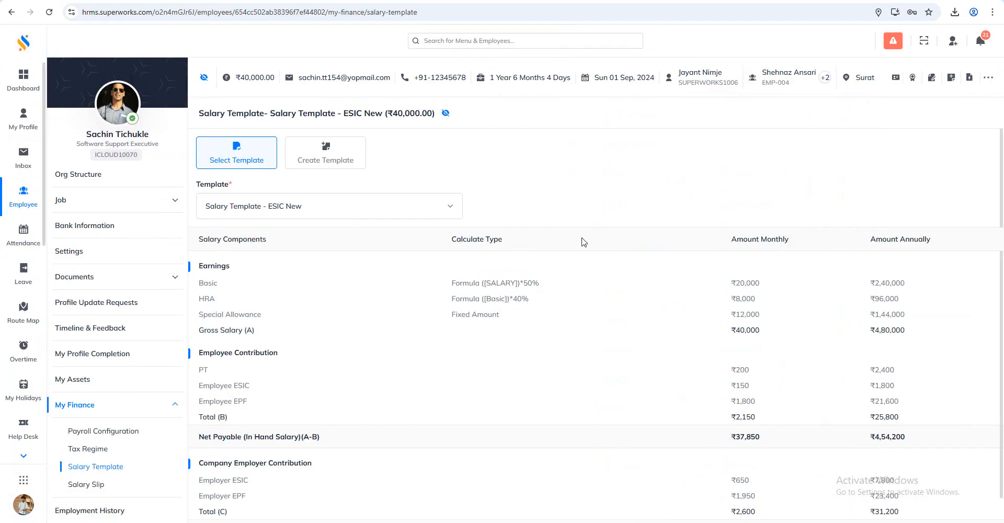
{"action": "left_click", "coordinate": [446, 114]}
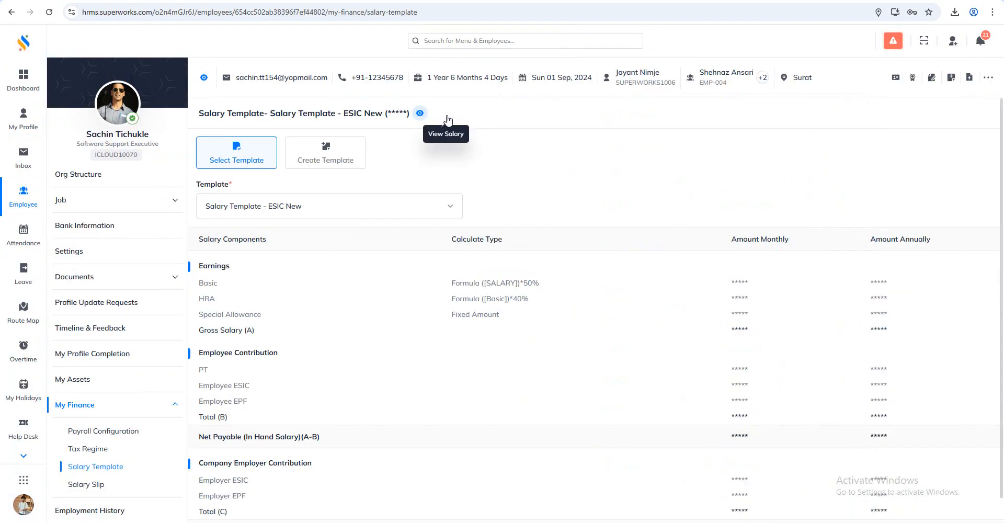
{"action": "left_click", "coordinate": [420, 113]}
{"action": "type", "text": "•••"}
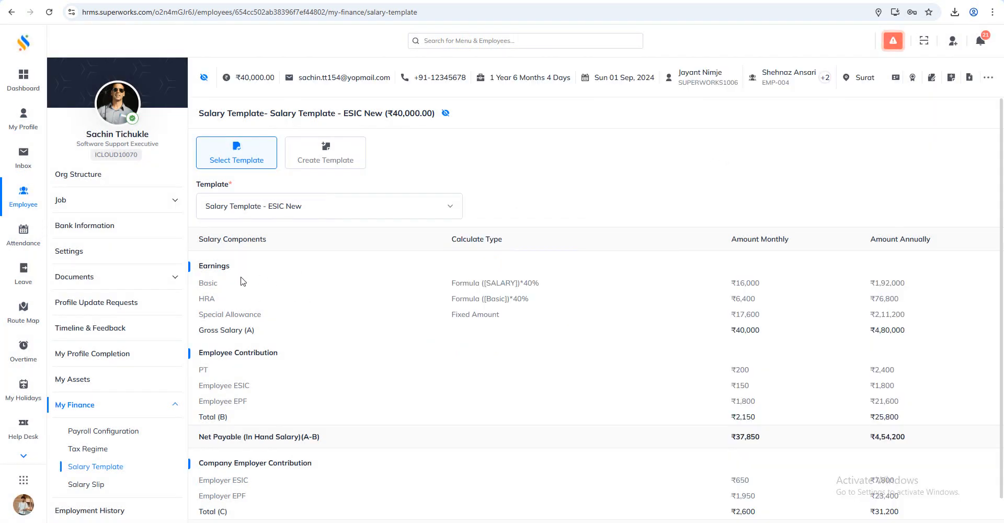
Examine the monthly Basic and Employee ESIC amounts in the employee's salary template
{"action": "double_click", "coordinate": [744, 281]}
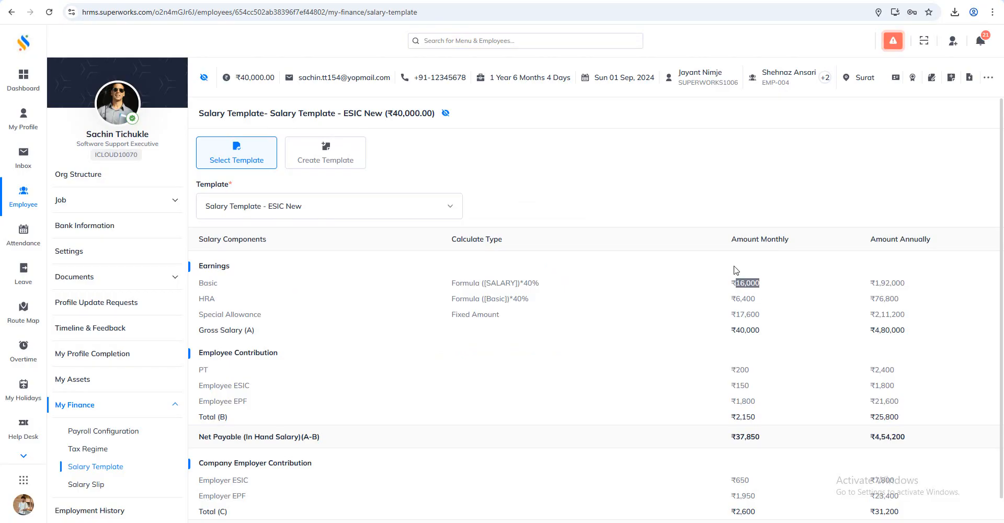
{"action": "left_click", "coordinate": [687, 204]}
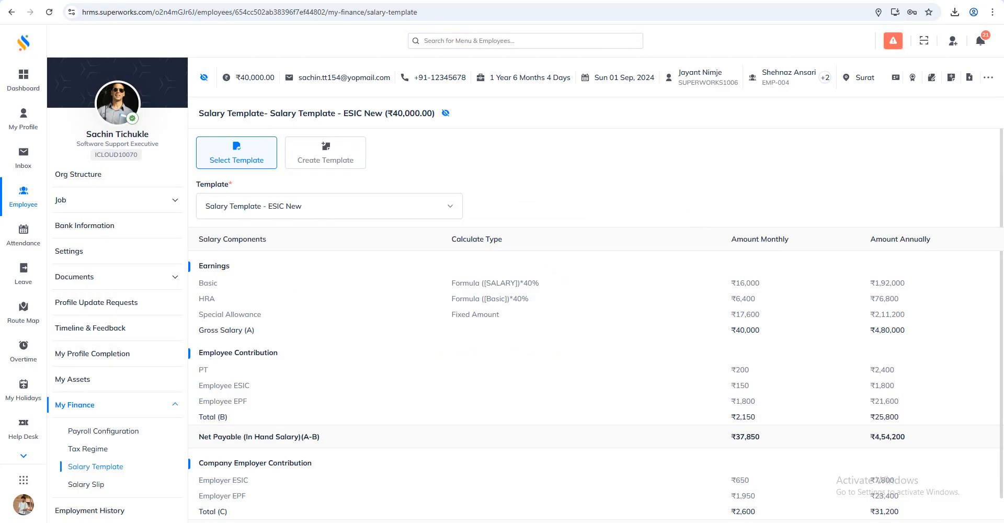
{"action": "double_click", "coordinate": [740, 387]}
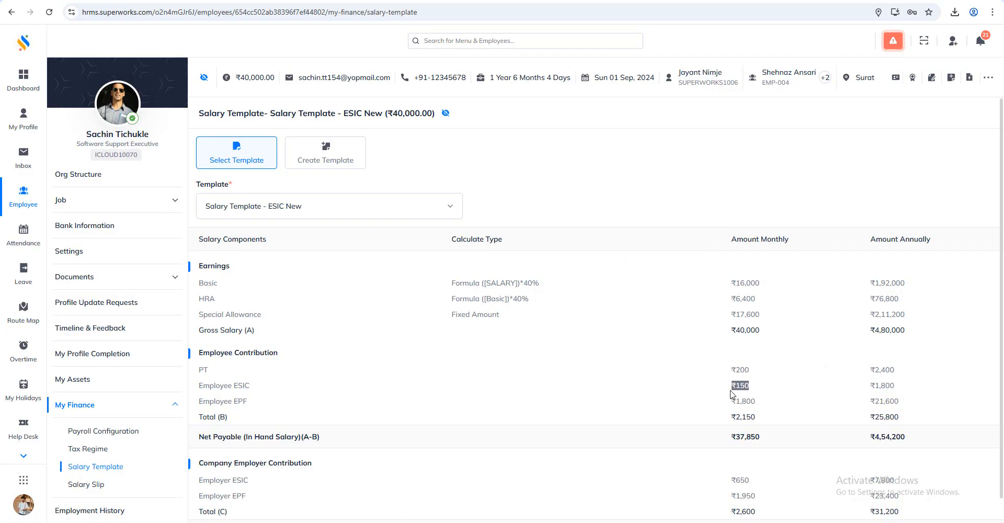
{"action": "left_click", "coordinate": [580, 382]}
In the Windows Calculator, work out 0.75% of the 16000 monthly Basic
{"action": "key", "text": "alt+Tab"}
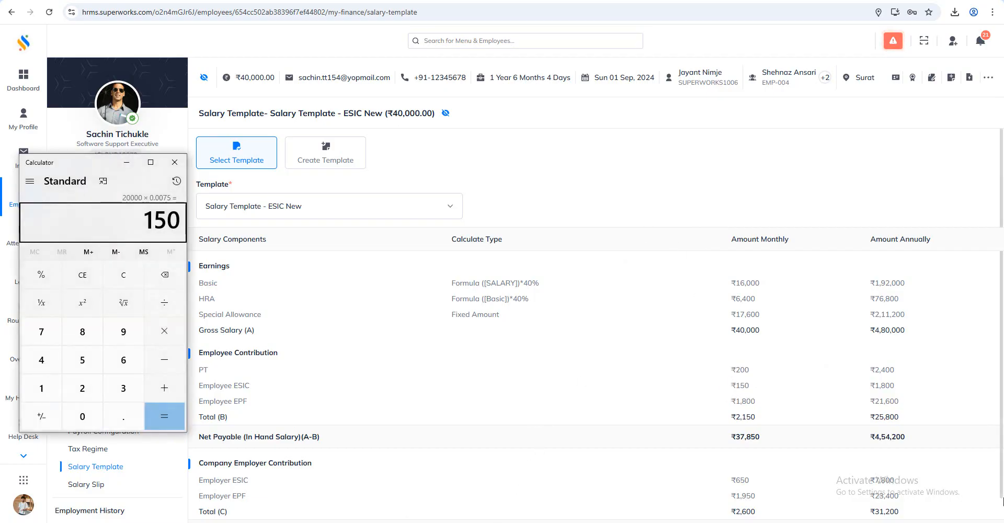
{"action": "type", "text": "16000*0."}
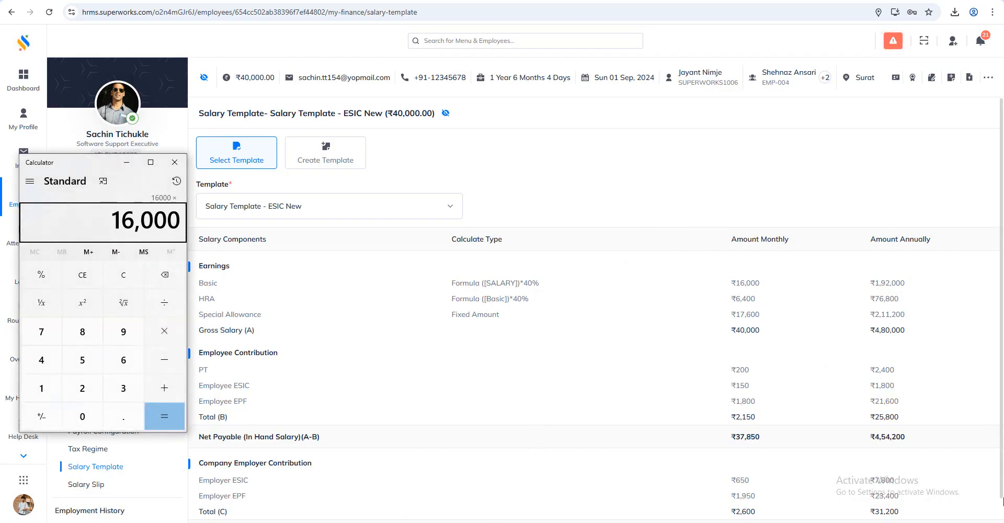
{"action": "type", "text": "75"}
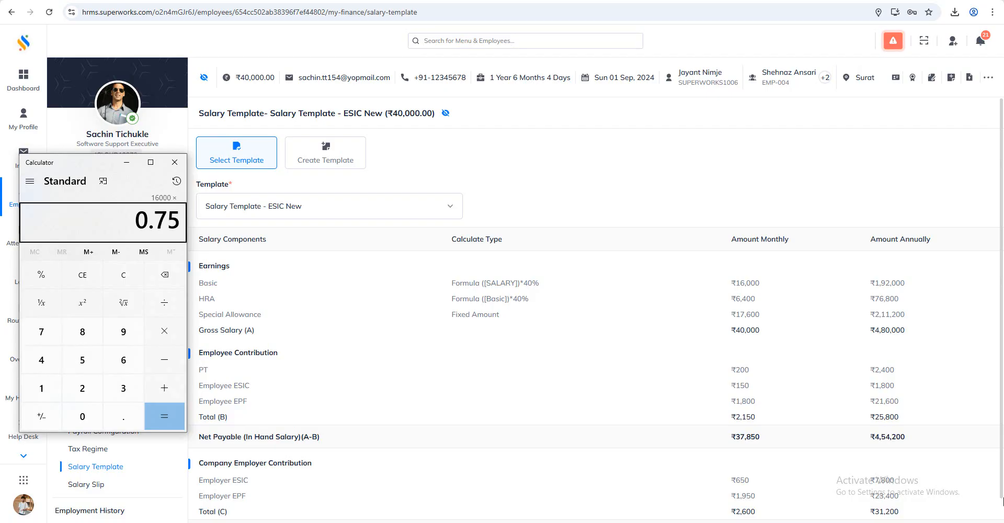
{"action": "key", "text": "percent"}
{"action": "key", "text": "Return"}
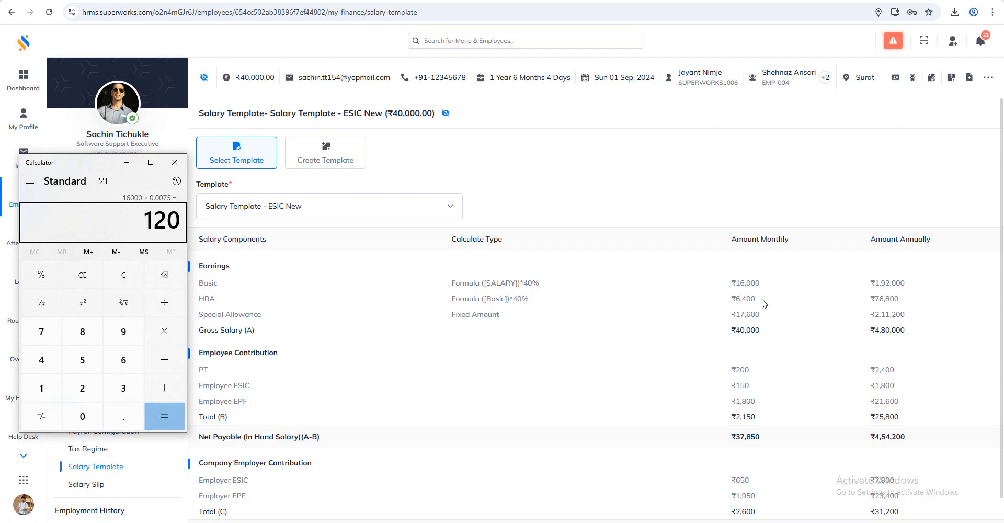
Check the monthly HRA and Special Allowance, and add 6400 and 17600 in the Calculator
{"action": "left_click_drag", "start_coordinate": [760, 301], "coordinate": [704, 299]}
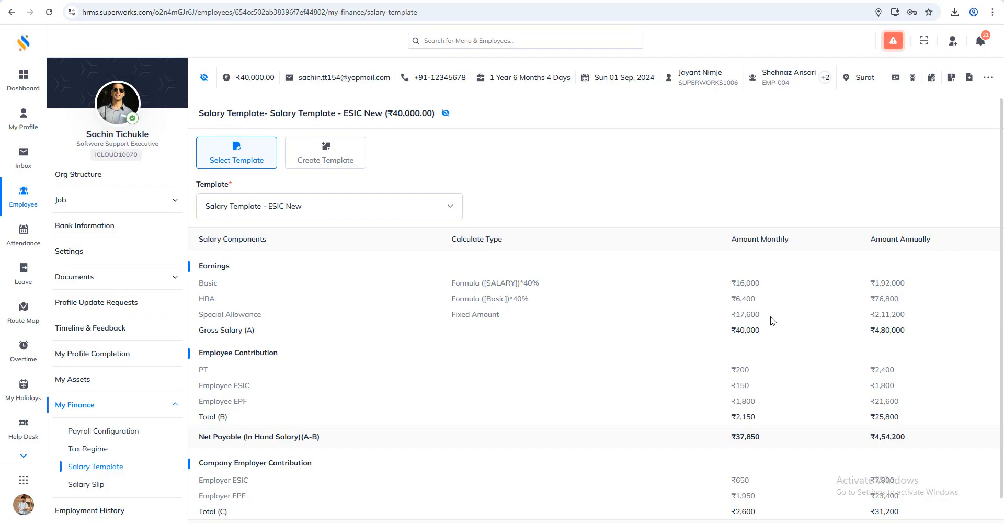
{"action": "left_click", "coordinate": [366, 522]}
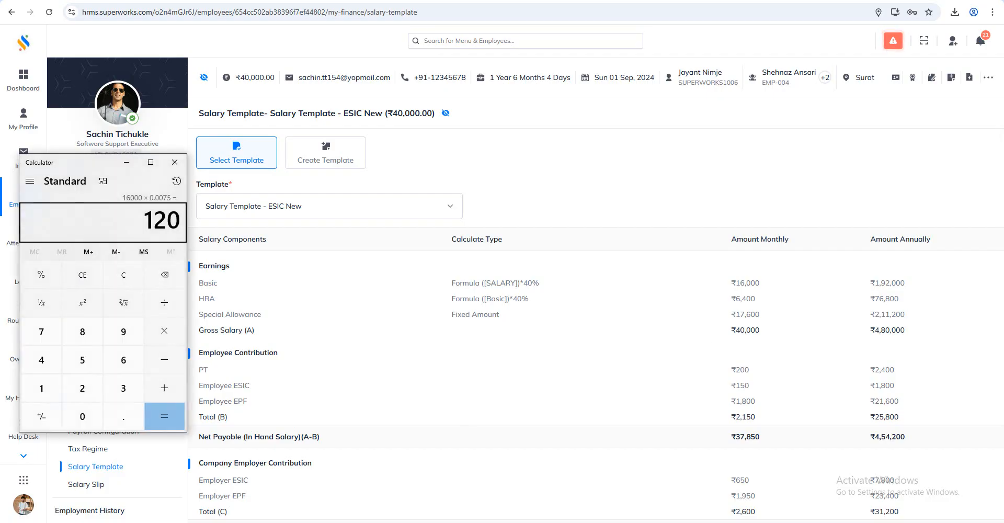
{"action": "type", "text": "6400"}
{"action": "key", "text": "plus"}
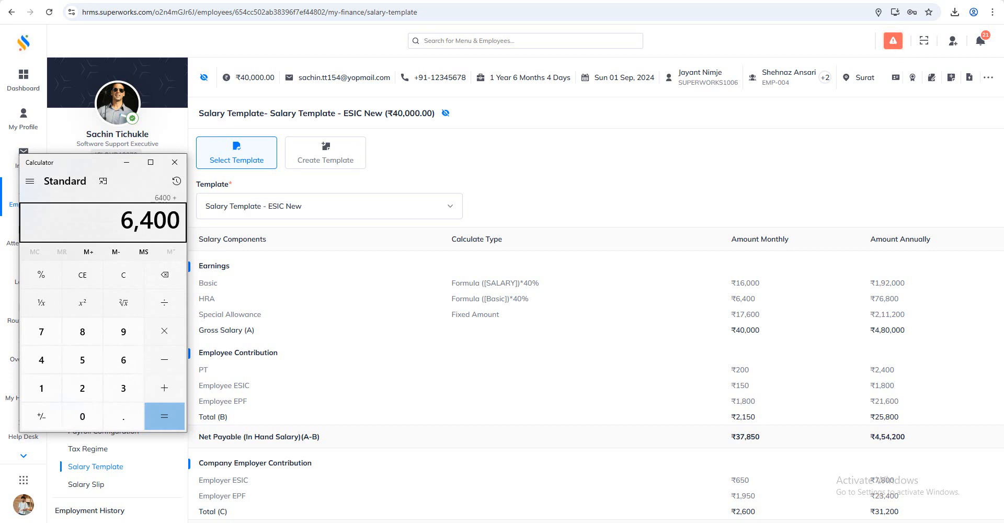
{"action": "type", "text": "17600"}
{"action": "key", "text": "Return"}
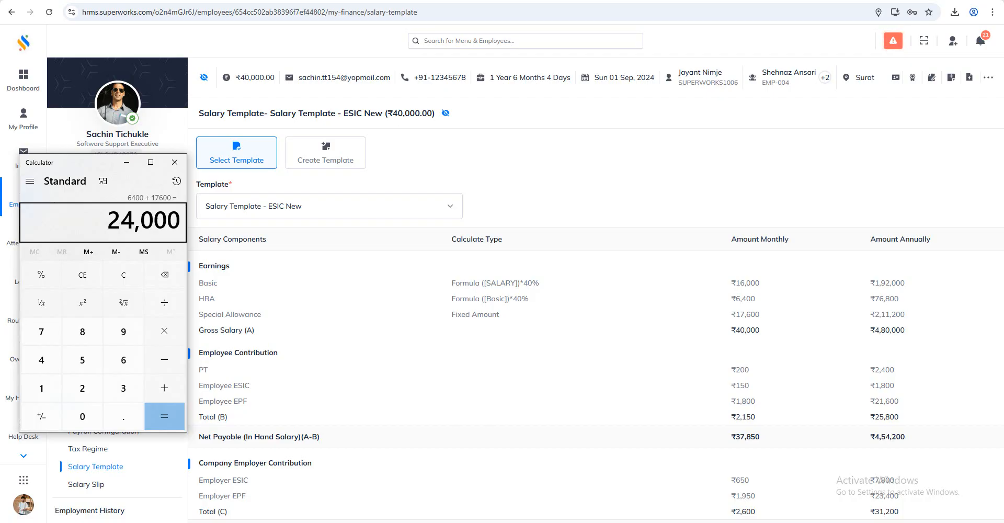
Clear the Calculator, multiply the gross salary of 40000 by 0.5, and subtract 24000 from the result
{"action": "left_click", "coordinate": [123, 275]}
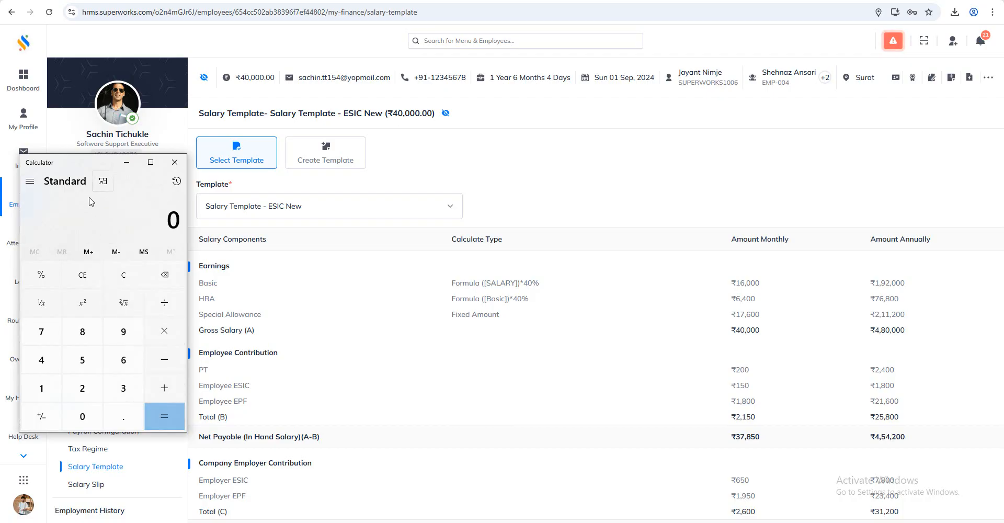
{"action": "type", "text": "5000"}
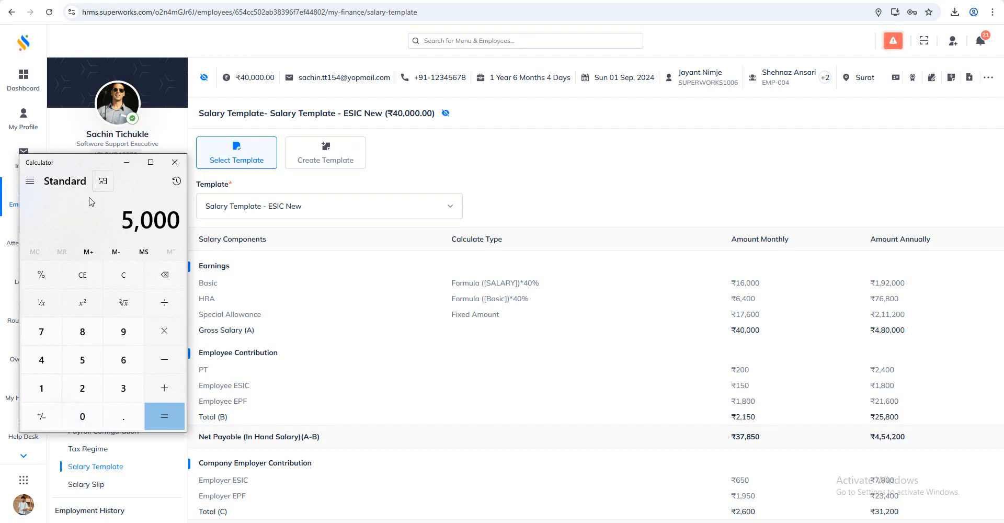
{"action": "key", "text": "BackSpace"}
{"action": "key", "text": "BackSpace"}
{"action": "key", "text": "BackSpace"}
{"action": "key", "text": "BackSpace"}
{"action": "type", "text": "40000*5"}
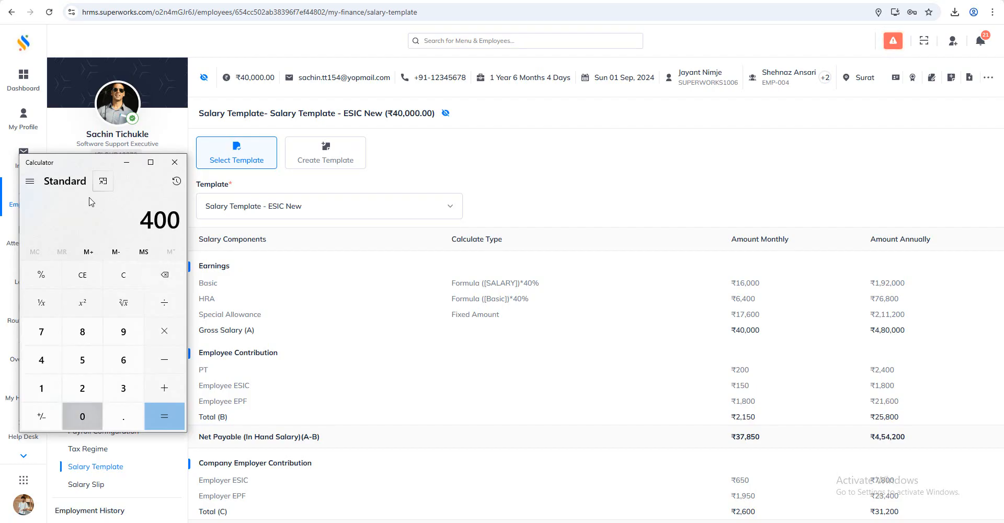
{"action": "key", "text": "BackSpace"}
{"action": "type", "text": "0.5"}
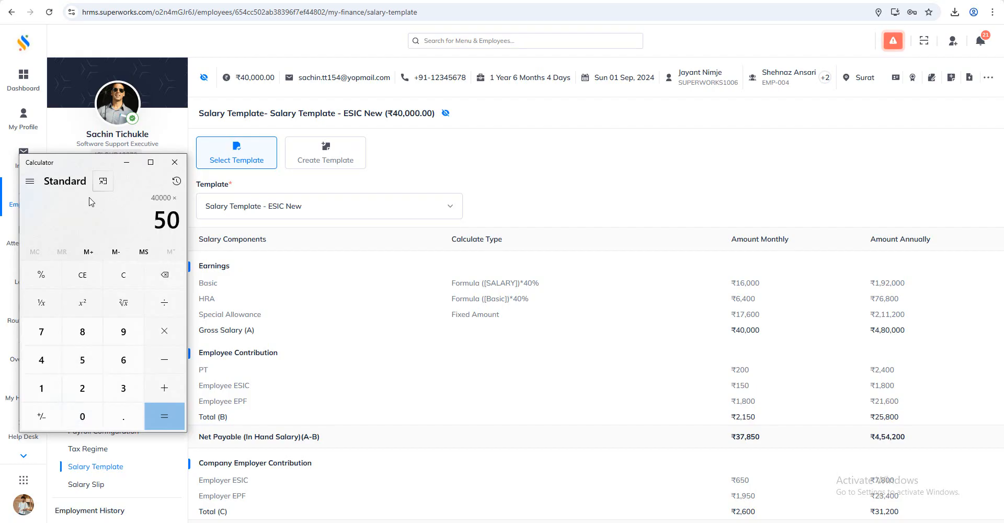
{"action": "key", "text": "Return"}
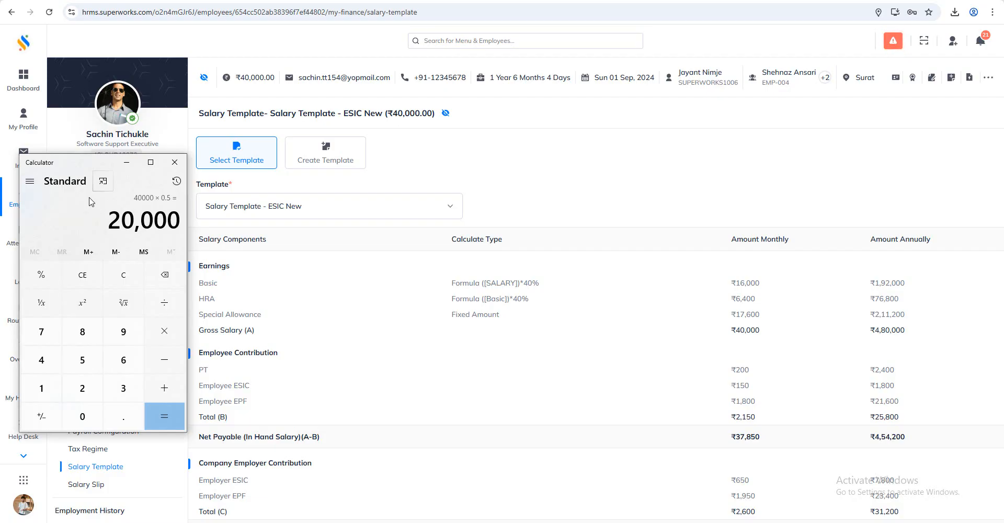
{"action": "type", "text": "-24000"}
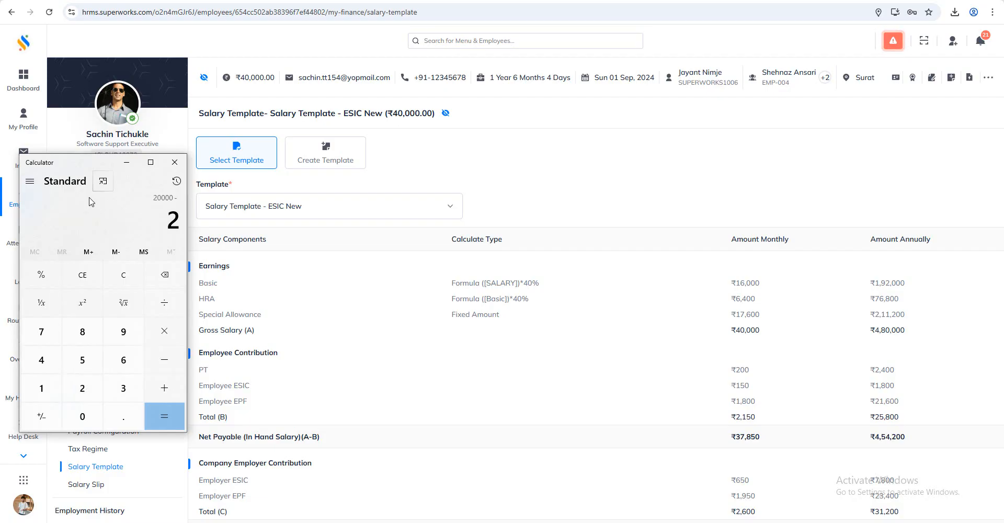
{"action": "key", "text": "Return"}
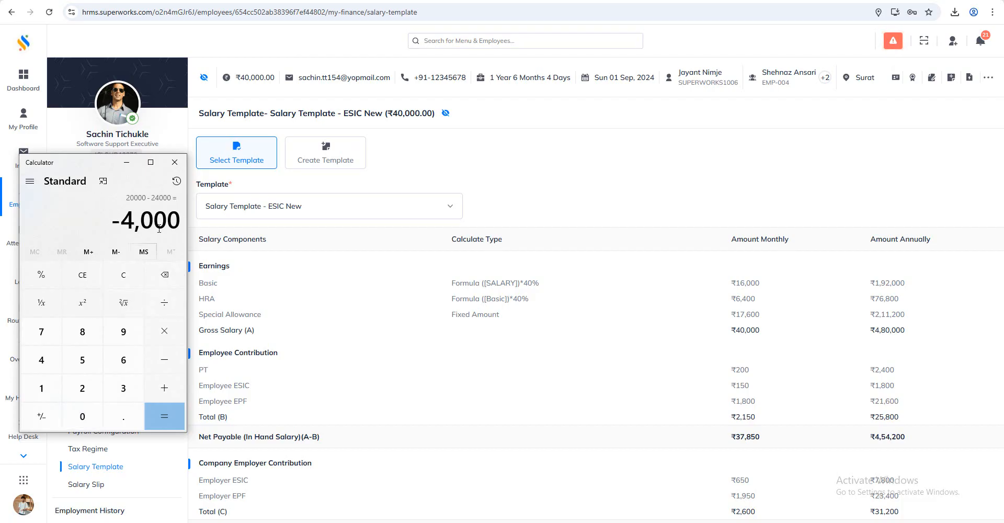
Clear the Calculator and add the 4000 excess allowance to the 16000 Basic
{"action": "left_click", "coordinate": [123, 274]}
{"action": "type", "text": "16"}
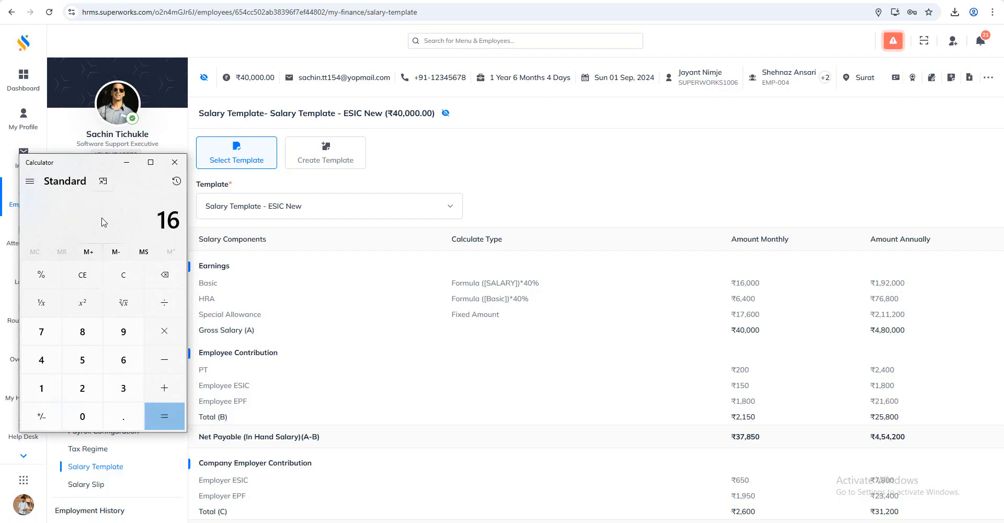
{"action": "type", "text": ",000"}
{"action": "key", "text": "plus"}
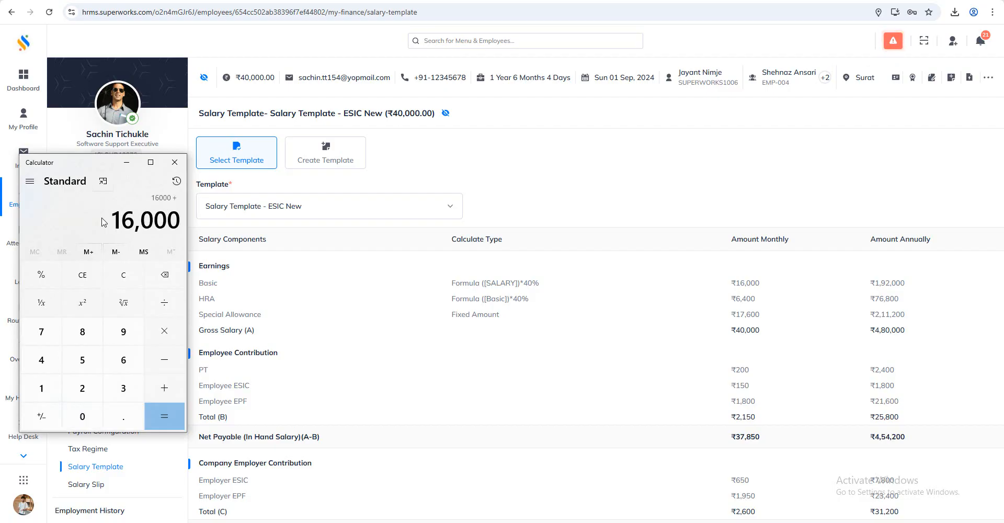
{"action": "type", "text": "4000"}
{"action": "key", "text": "Return"}
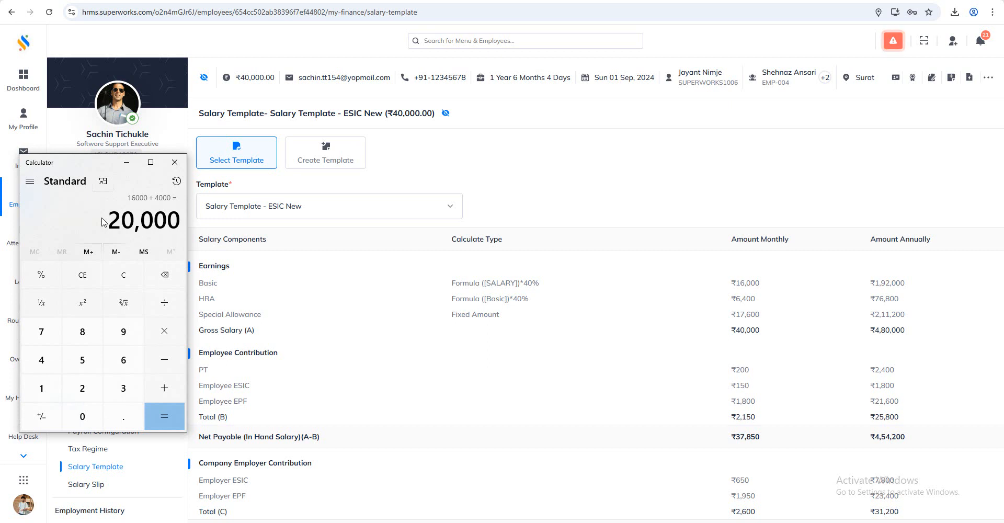
Calculate 0.75% of the summed ESIC wage for comparison with the Employee ESIC amount
{"action": "key", "text": "asterisk"}
{"action": "type", "text": ".75"}
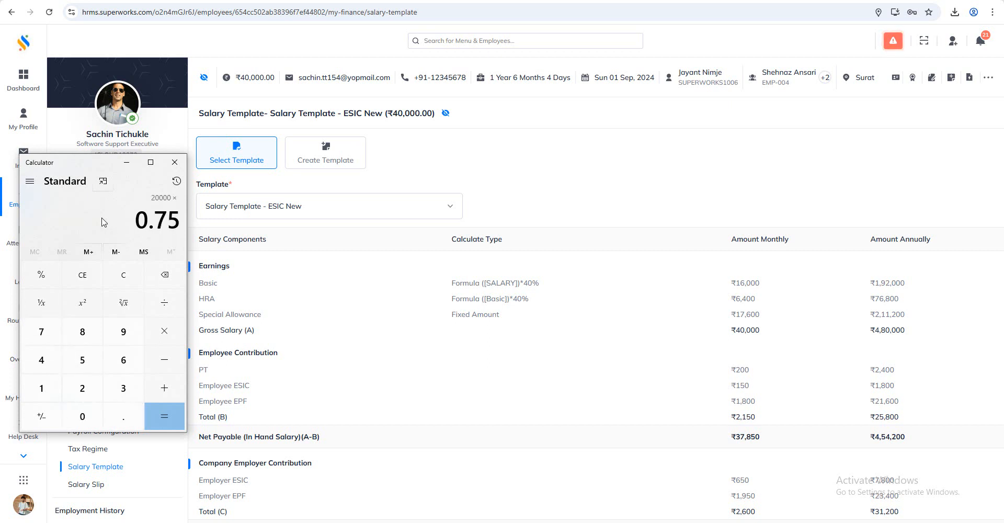
{"action": "key", "text": "percent"}
{"action": "key", "text": "Return"}
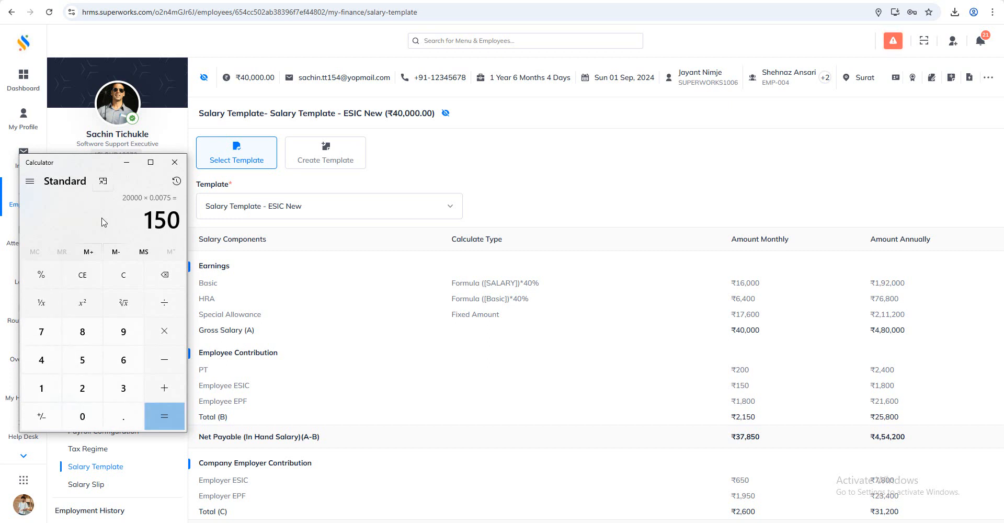